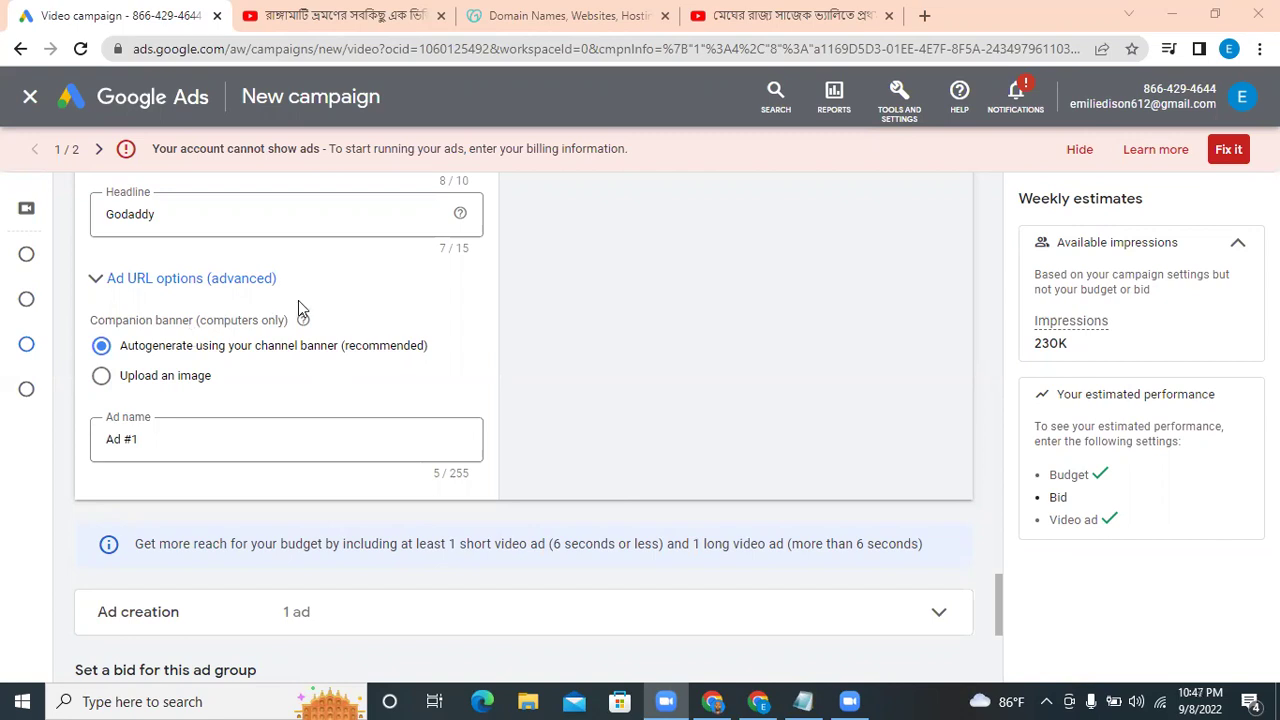
Compare the companion banner beside the GoDaddy ad on the Rangamati YouTube video with the campaign's companion banner options.
click(343, 18)
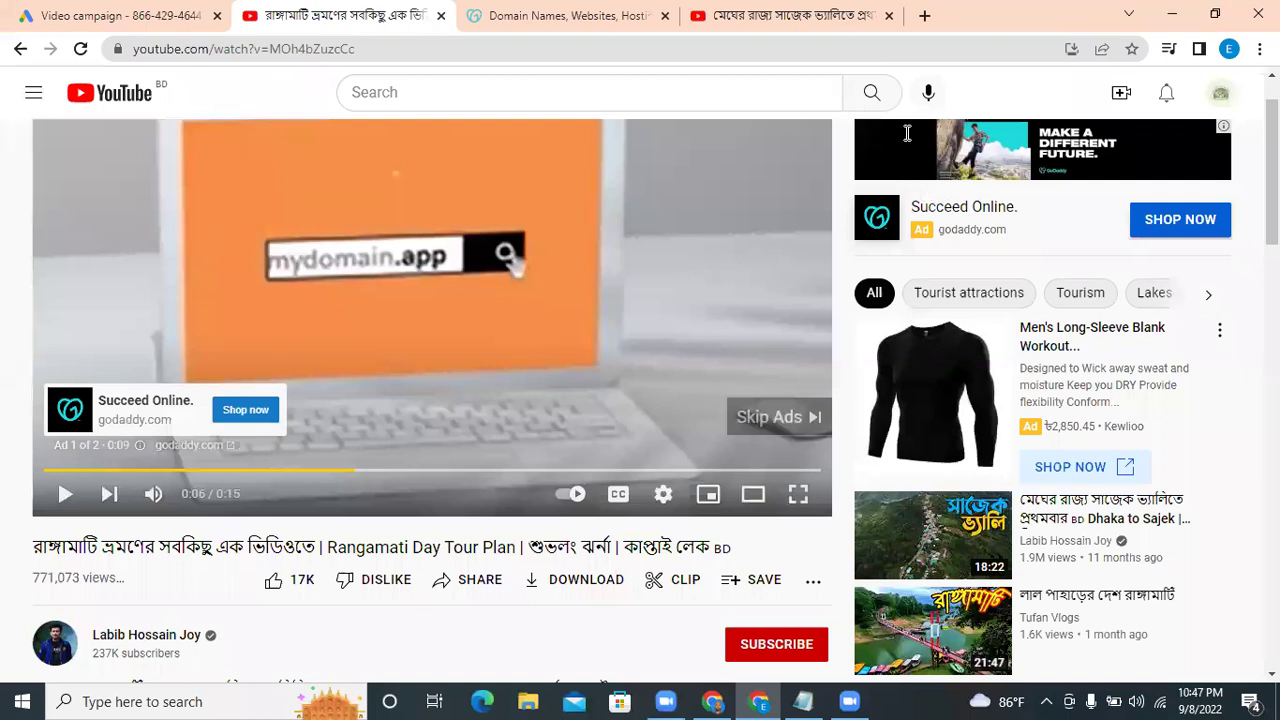
click(116, 10)
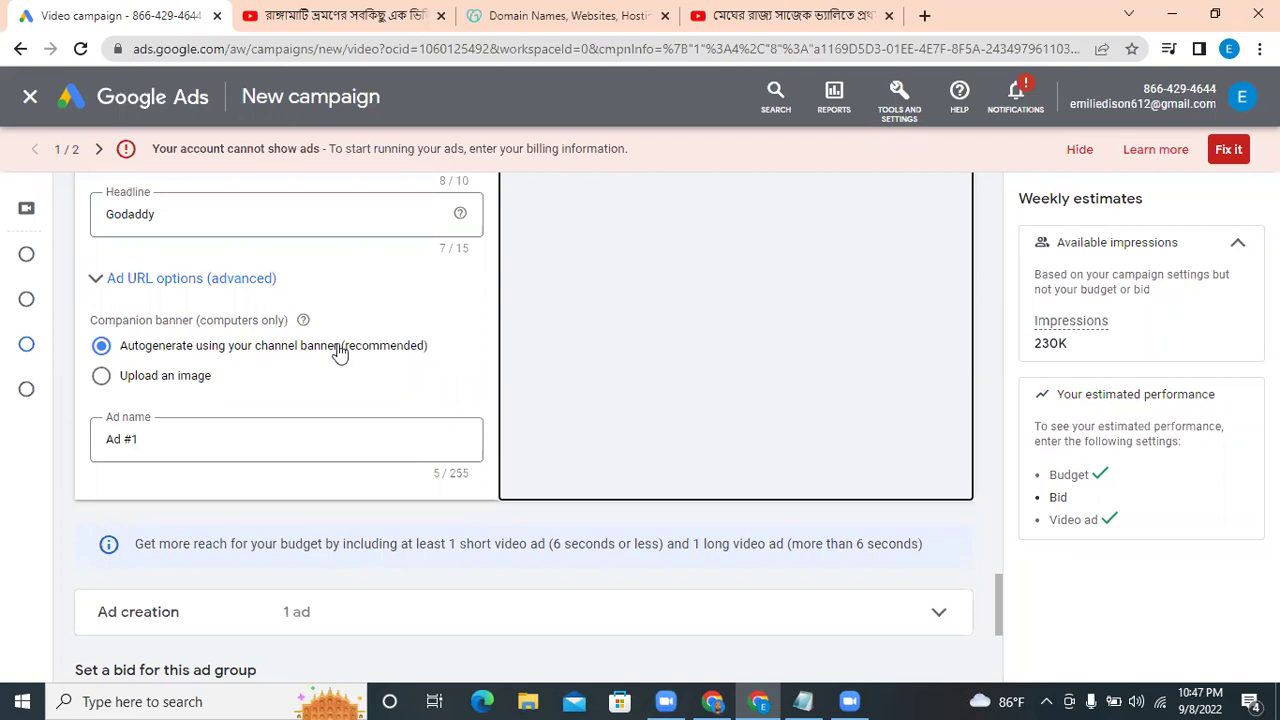
click(338, 14)
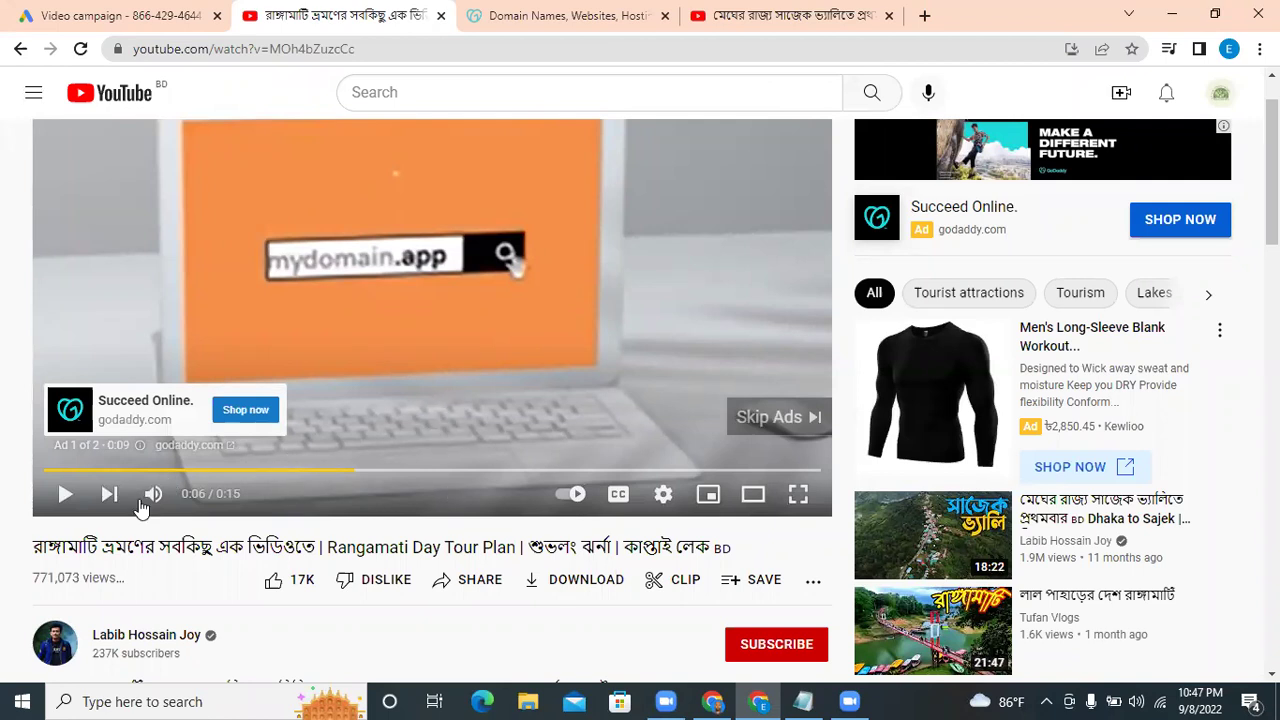
click(115, 15)
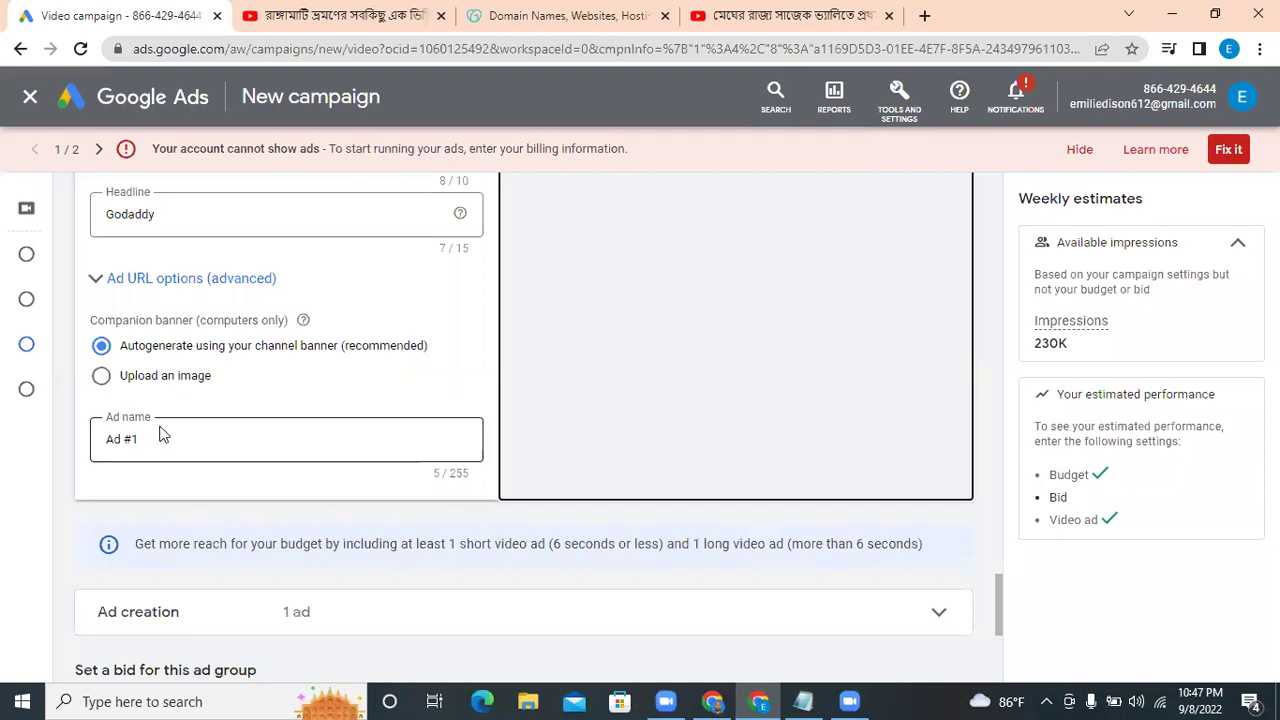
Check the image requirements for uploading a companion banner, then return to autogenerating it from the channel banner.
click(101, 376)
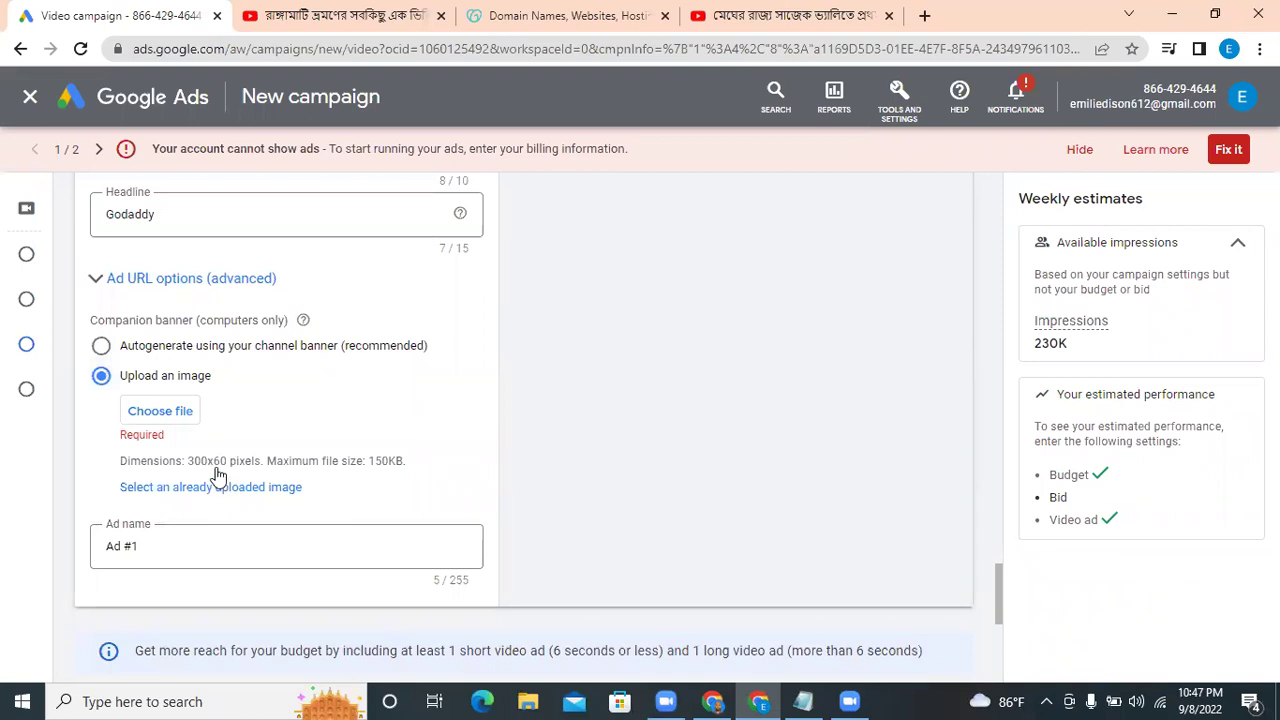
drag(389, 480, 385, 474)
click(385, 480)
click(101, 347)
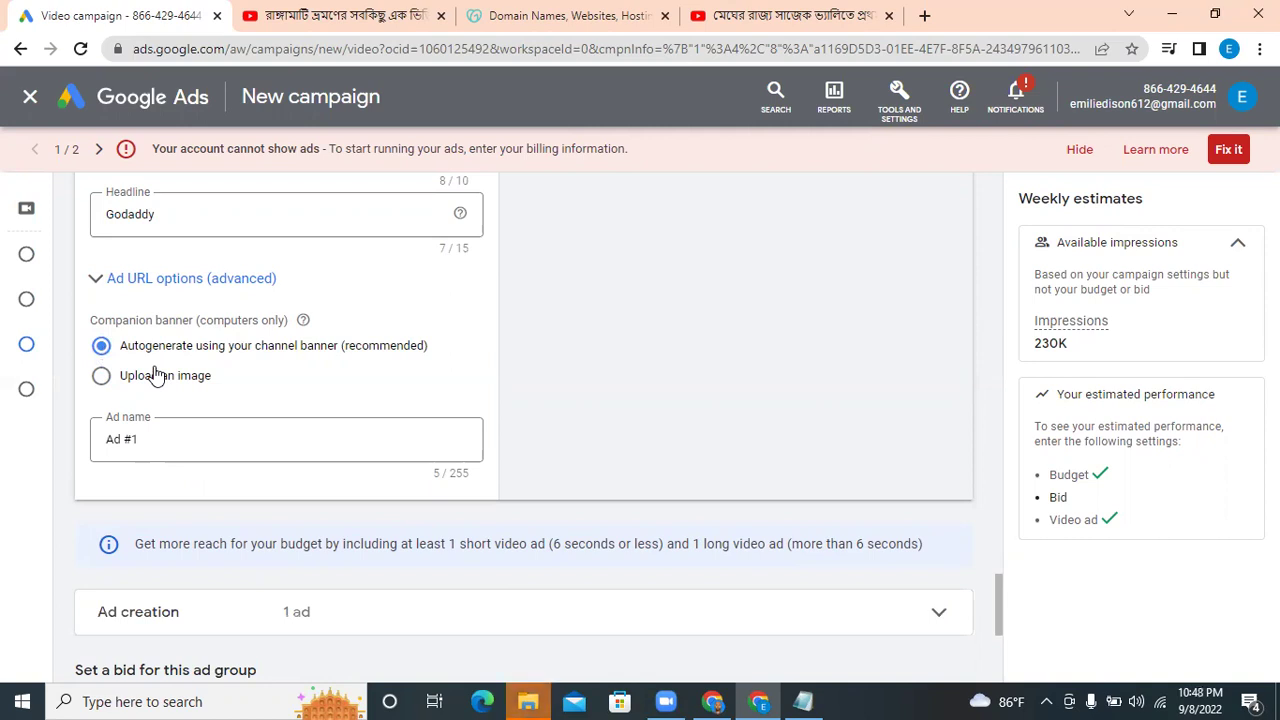
Review the ad name and the video ads listed in the Ad creation section.
click(178, 444)
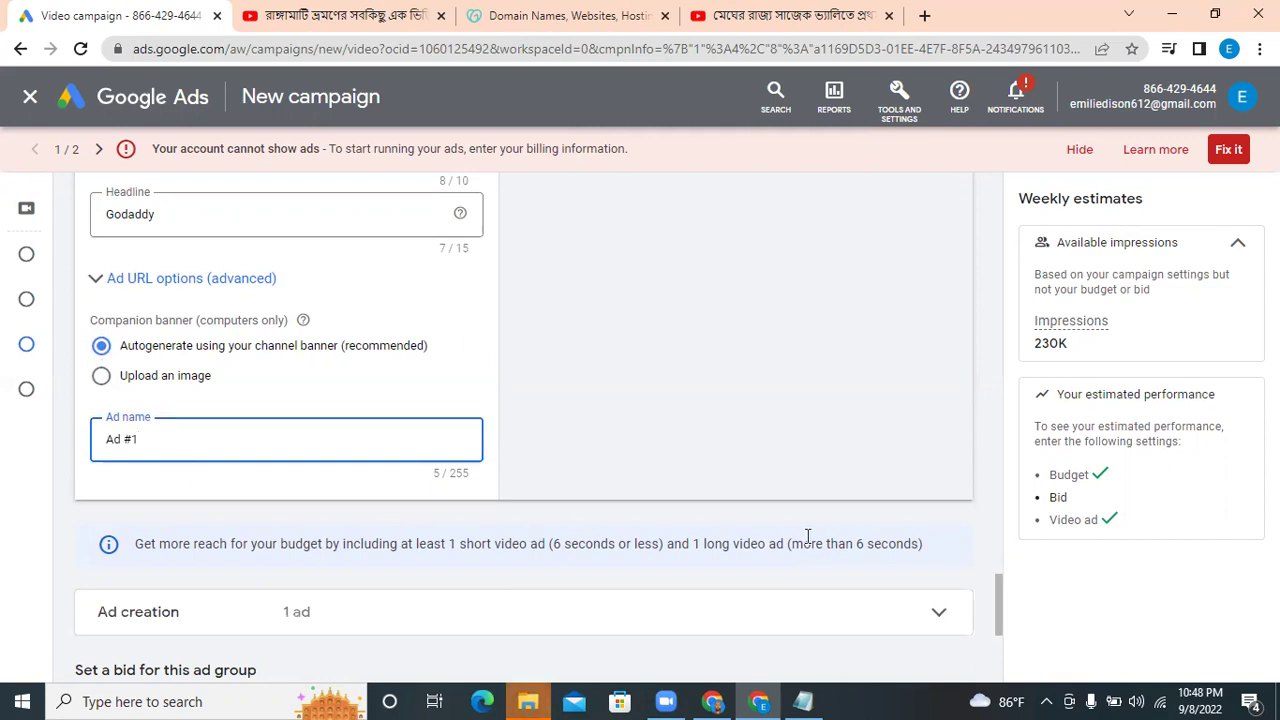
click(873, 574)
scroll(873, 574, down, 3)
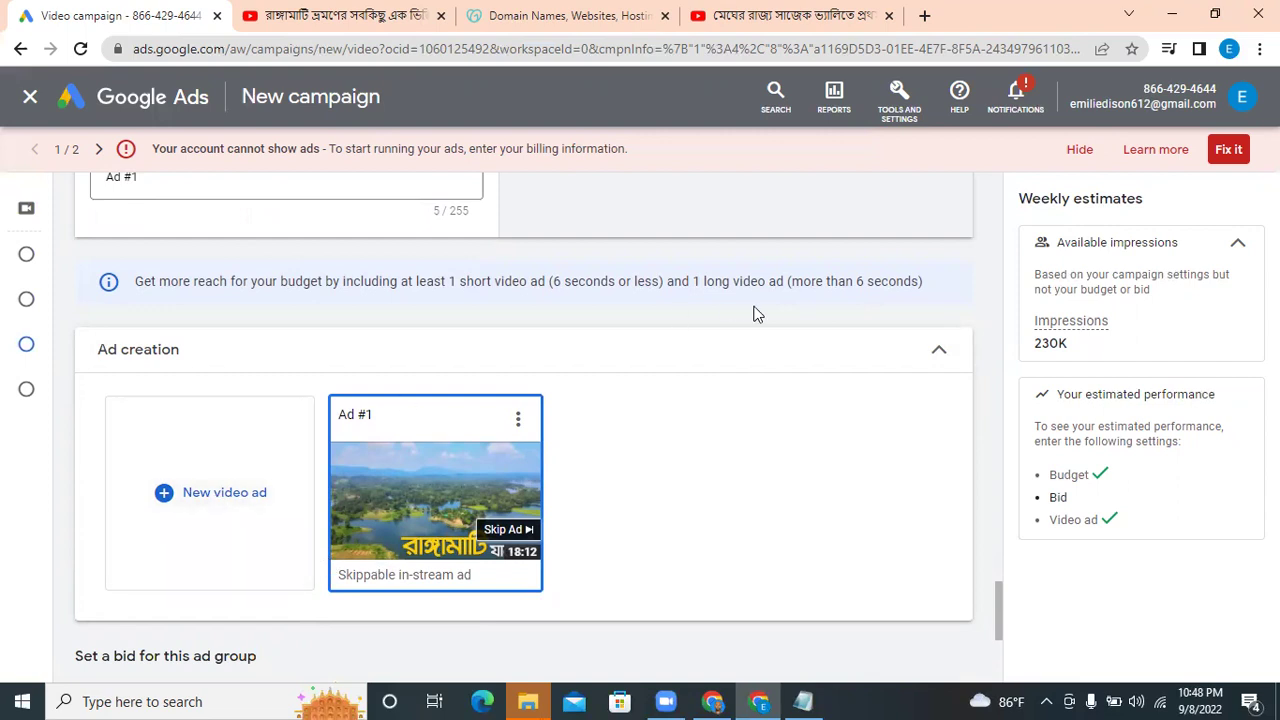
click(935, 357)
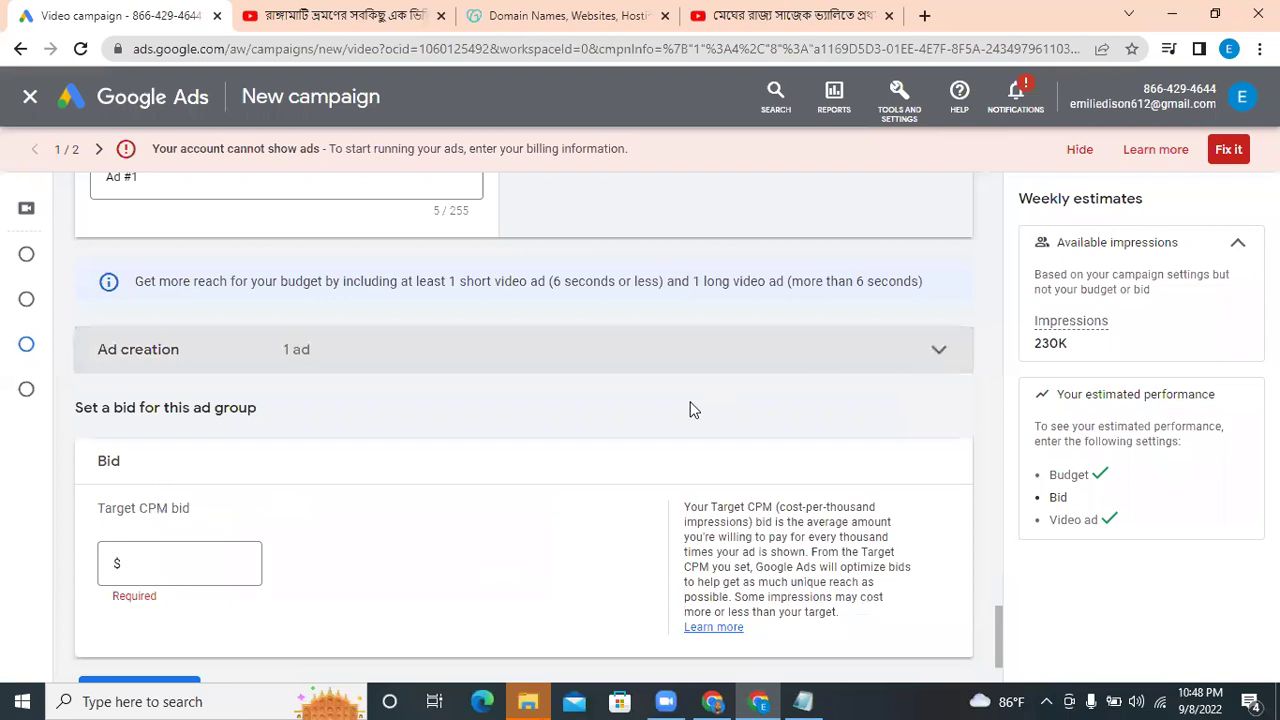
click(206, 557)
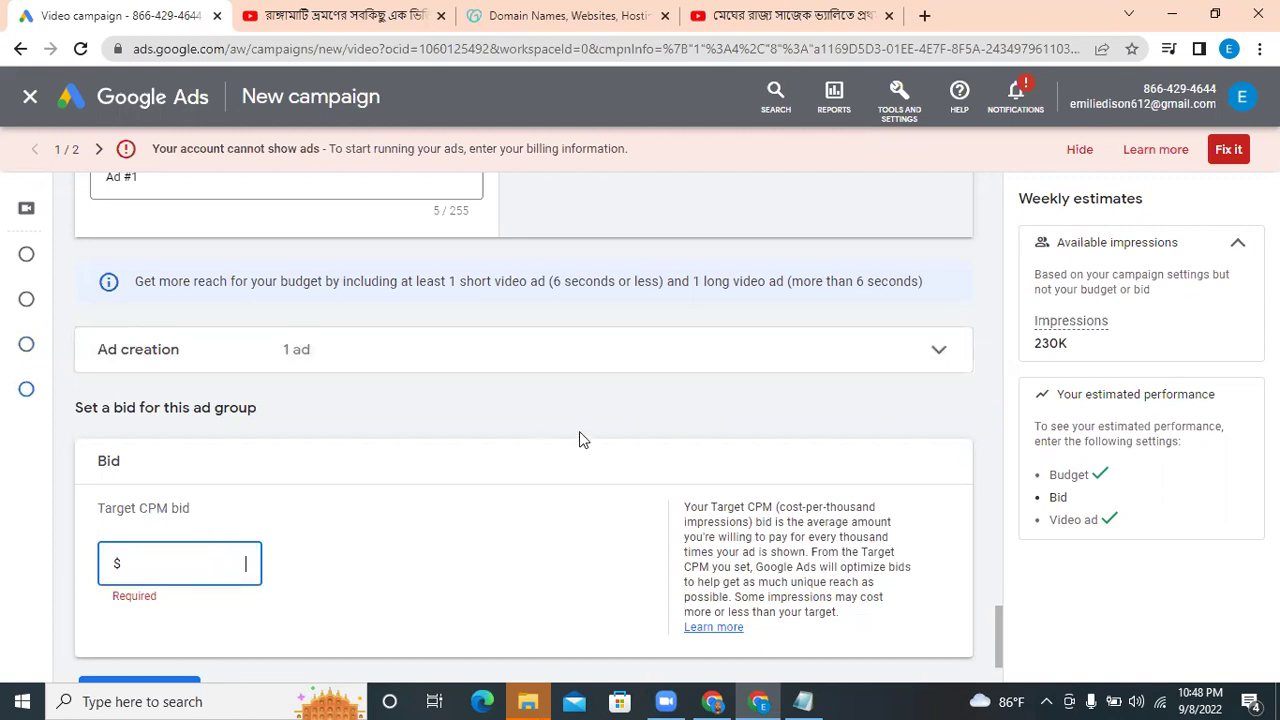
click(918, 355)
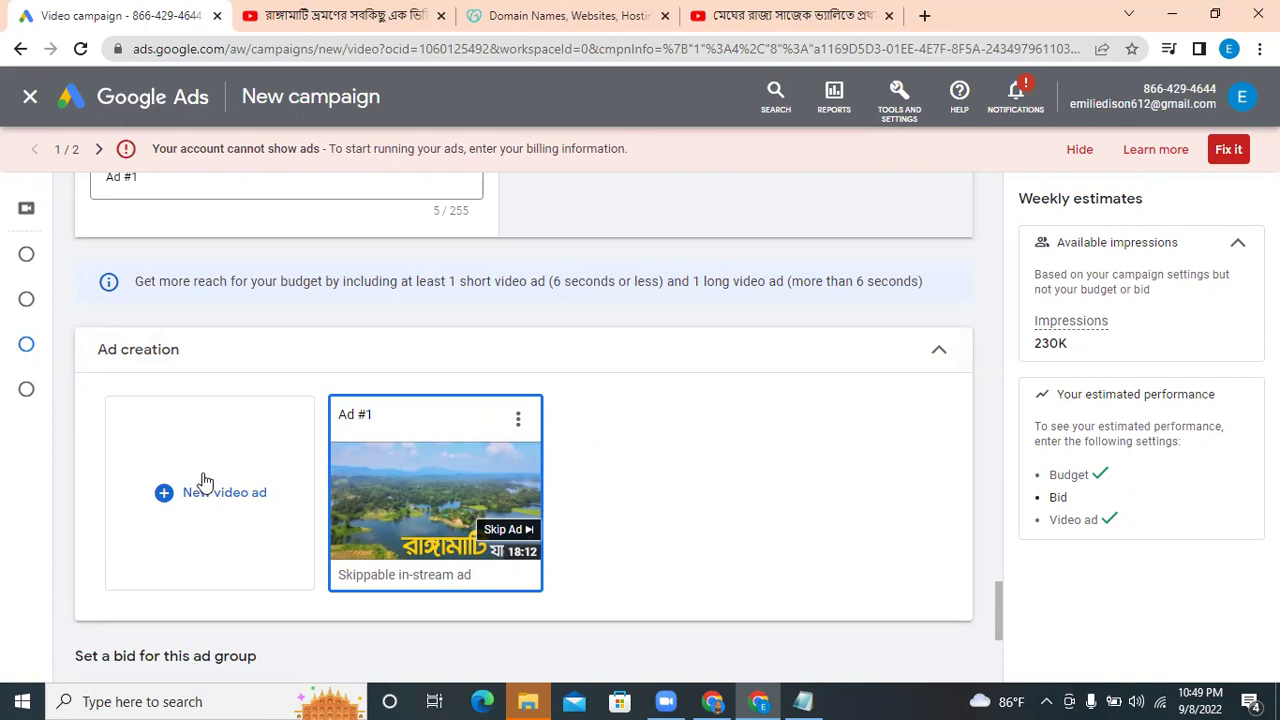
click(938, 356)
Read the cost-per-thousand-impressions explanation and set the ad group's Target CPM bid to $4.00.
click(150, 521)
scroll(155, 500, down, 1)
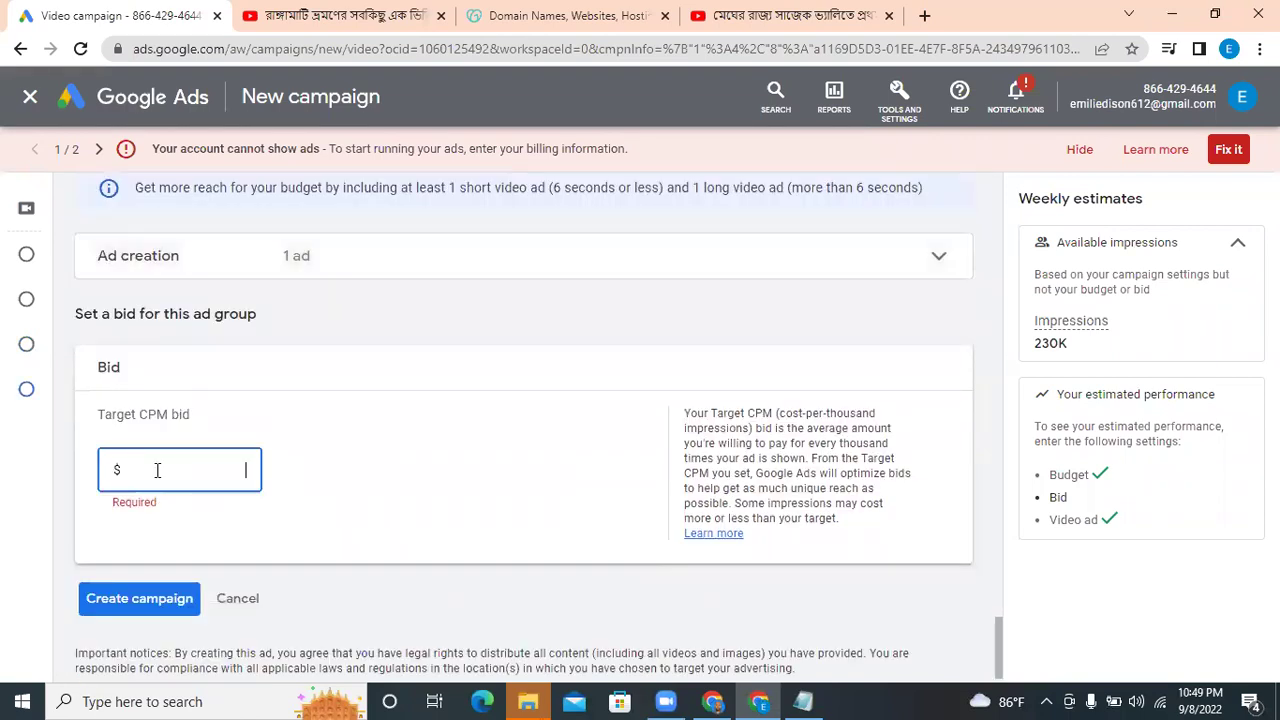
click(778, 412)
drag(778, 412, 751, 428)
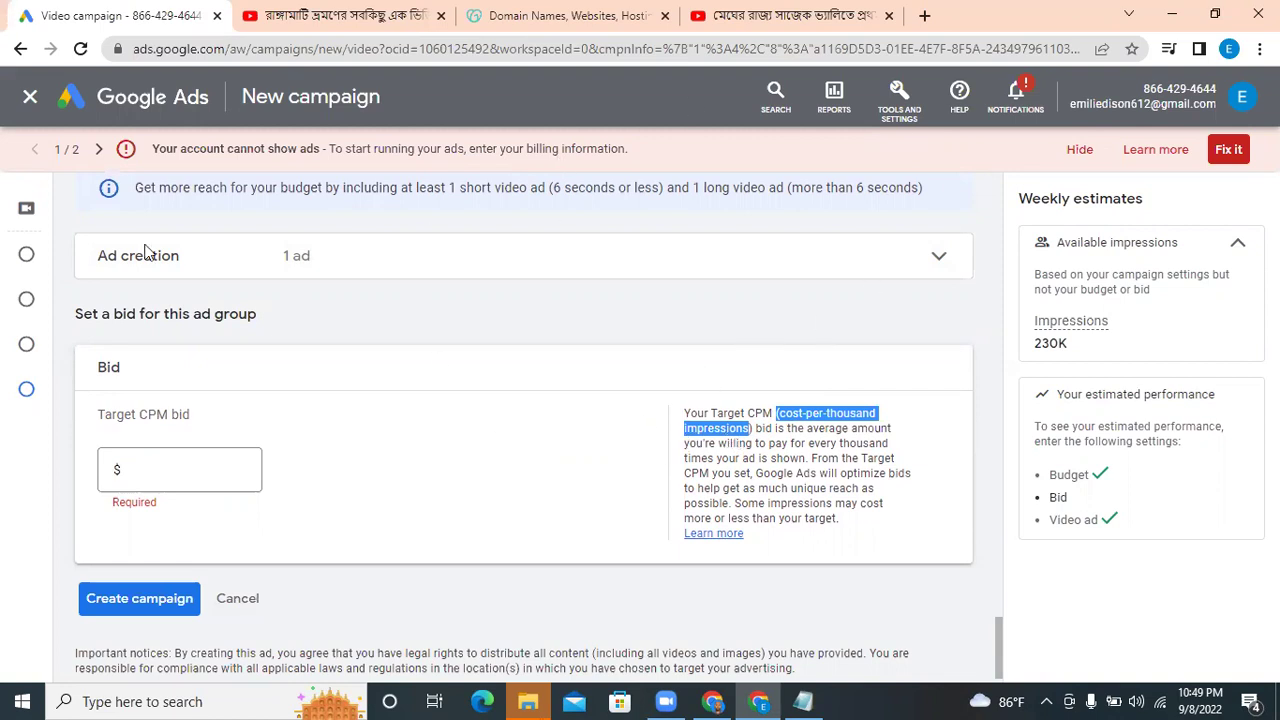
click(178, 468)
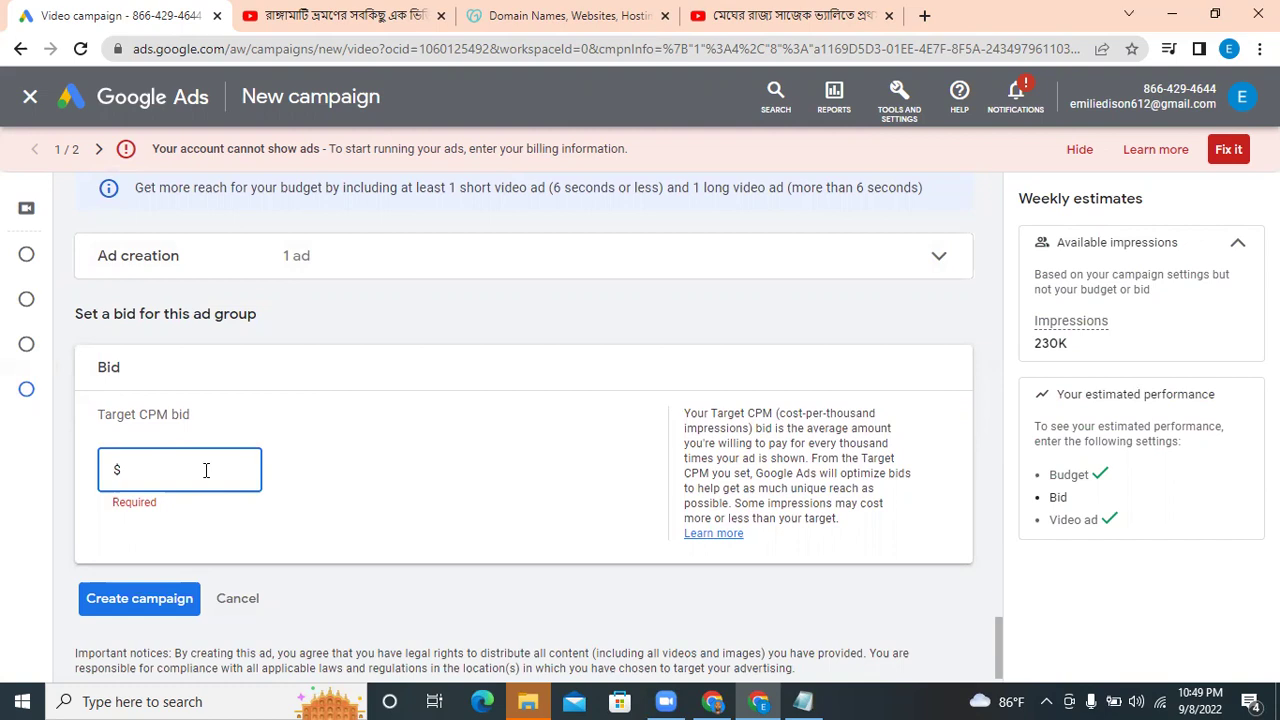
text(4)
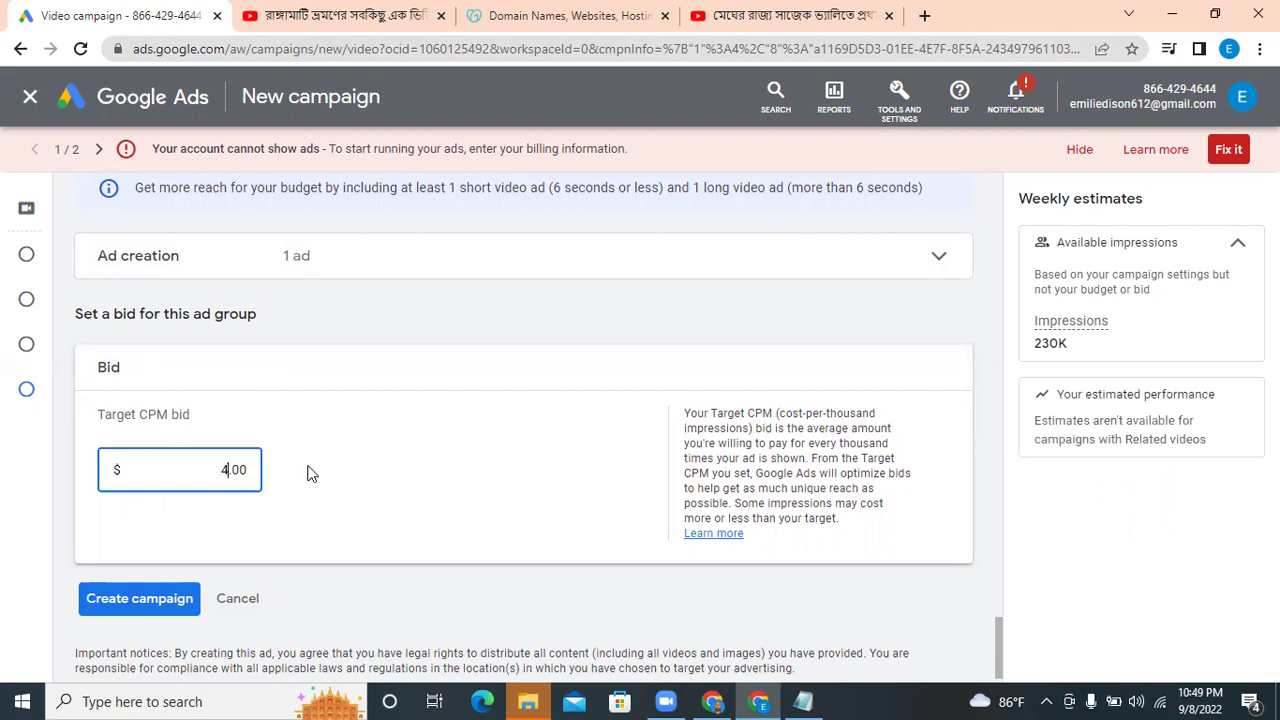
Try a Target CPM bid of $2.00 for the ad group.
double_click(235, 469)
click(225, 469)
key(BackSpace)
text(2)
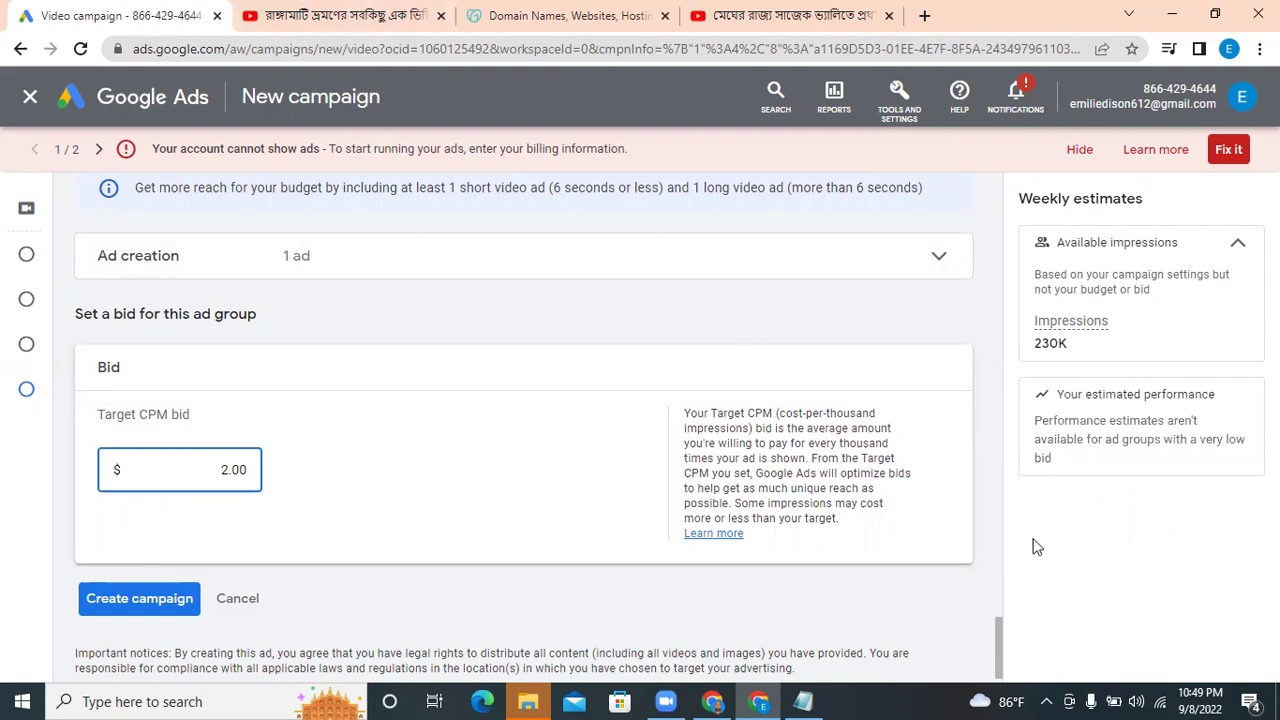
click(345, 469)
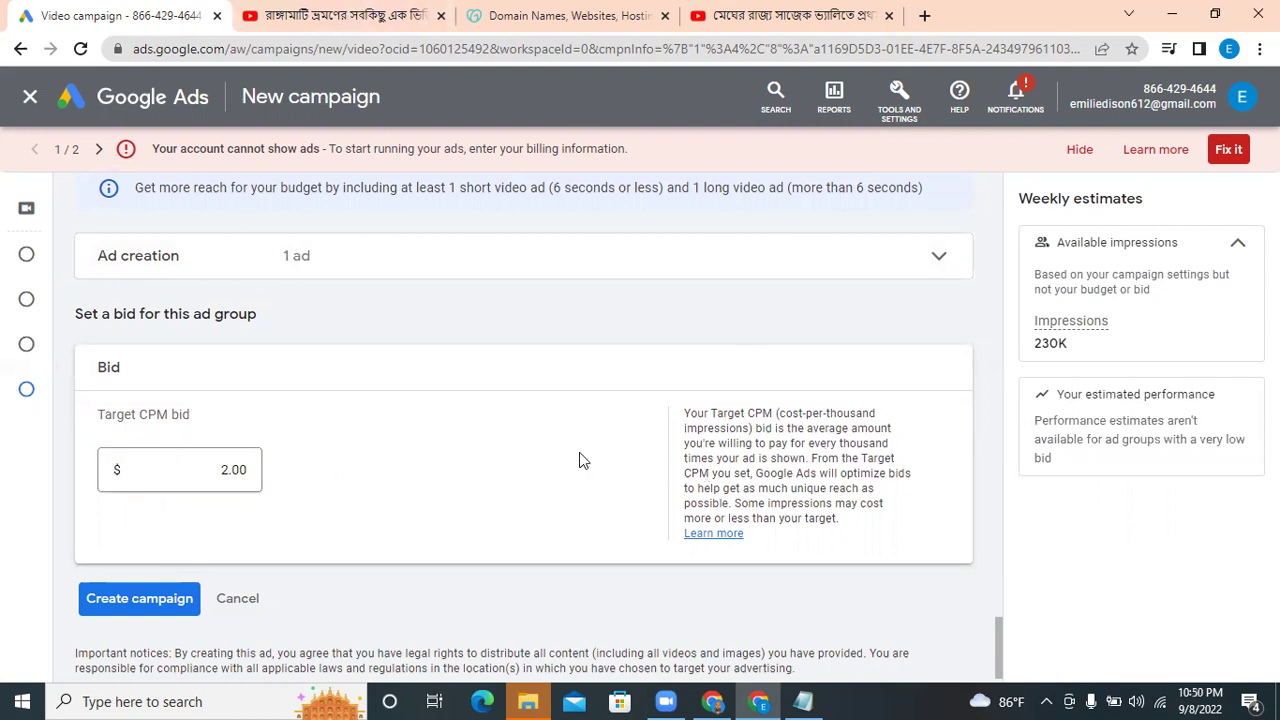
click(240, 469)
drag(232, 469, 223, 468)
click(226, 470)
drag(230, 470, 220, 468)
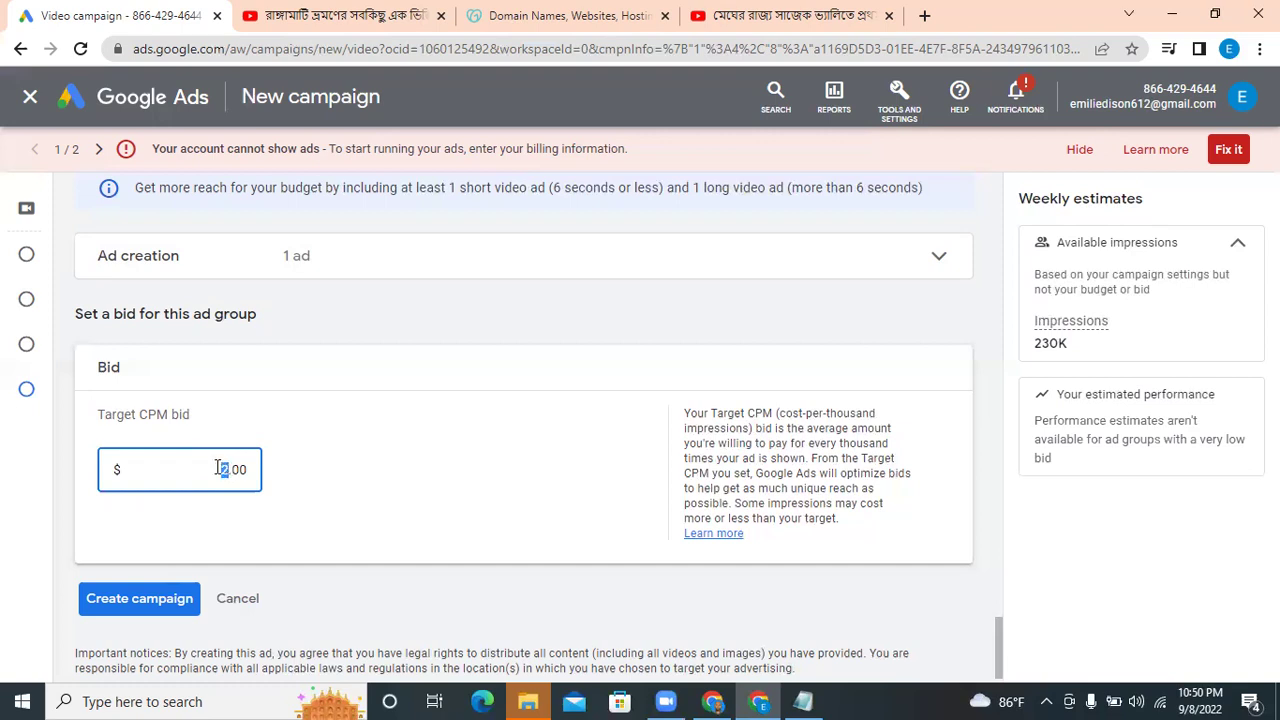
click(293, 475)
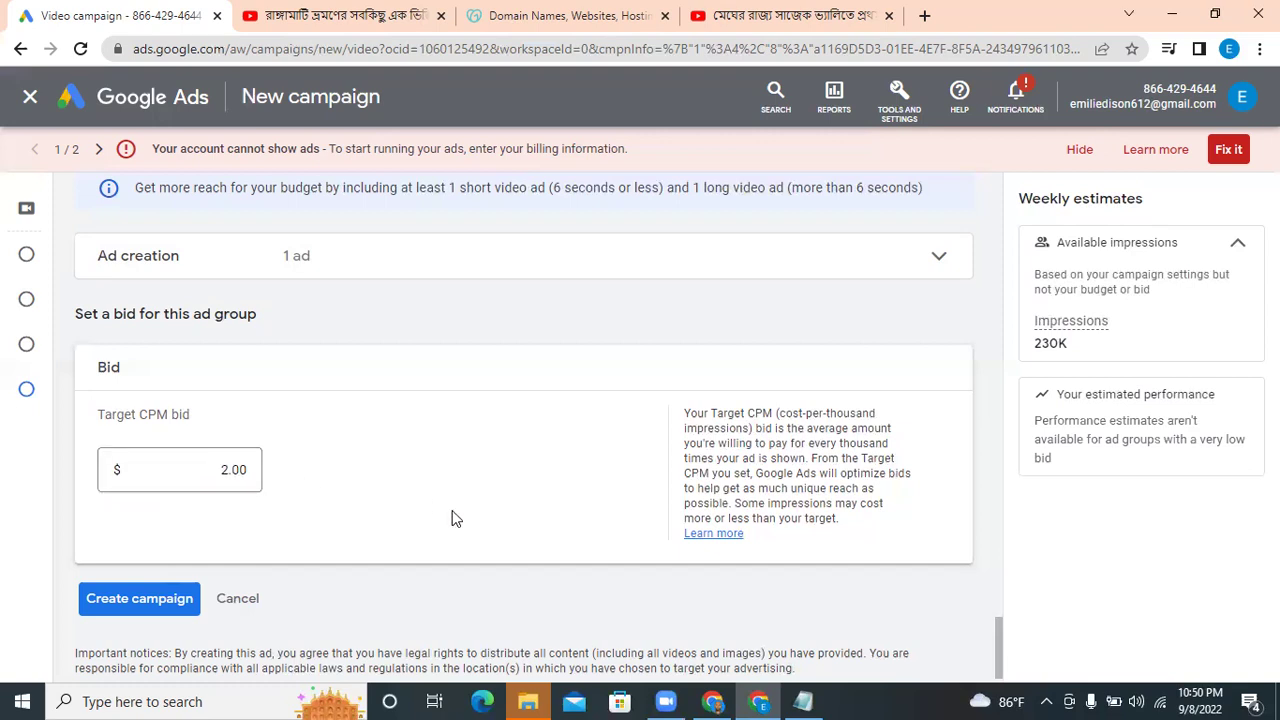
Set the ad group's Target CPM bid to $4.00.
click(240, 468)
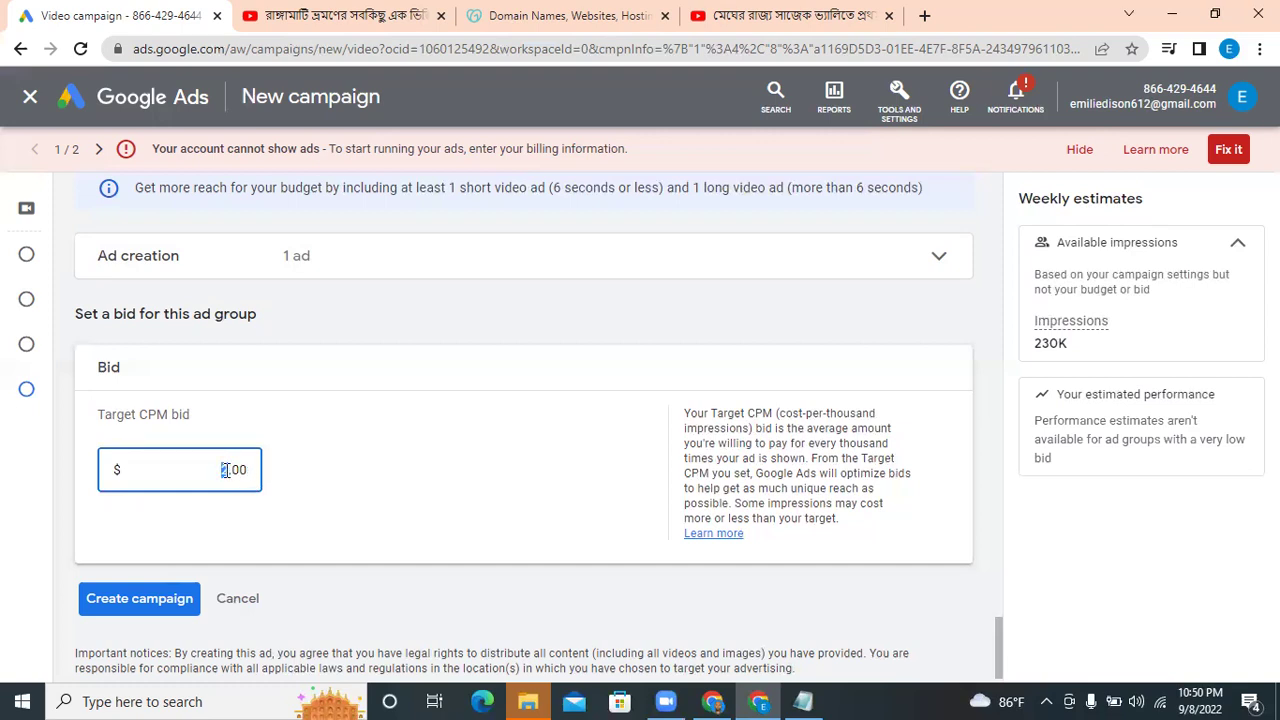
drag(229, 469, 224, 469)
text(3)
key(BackSpace)
text(4)
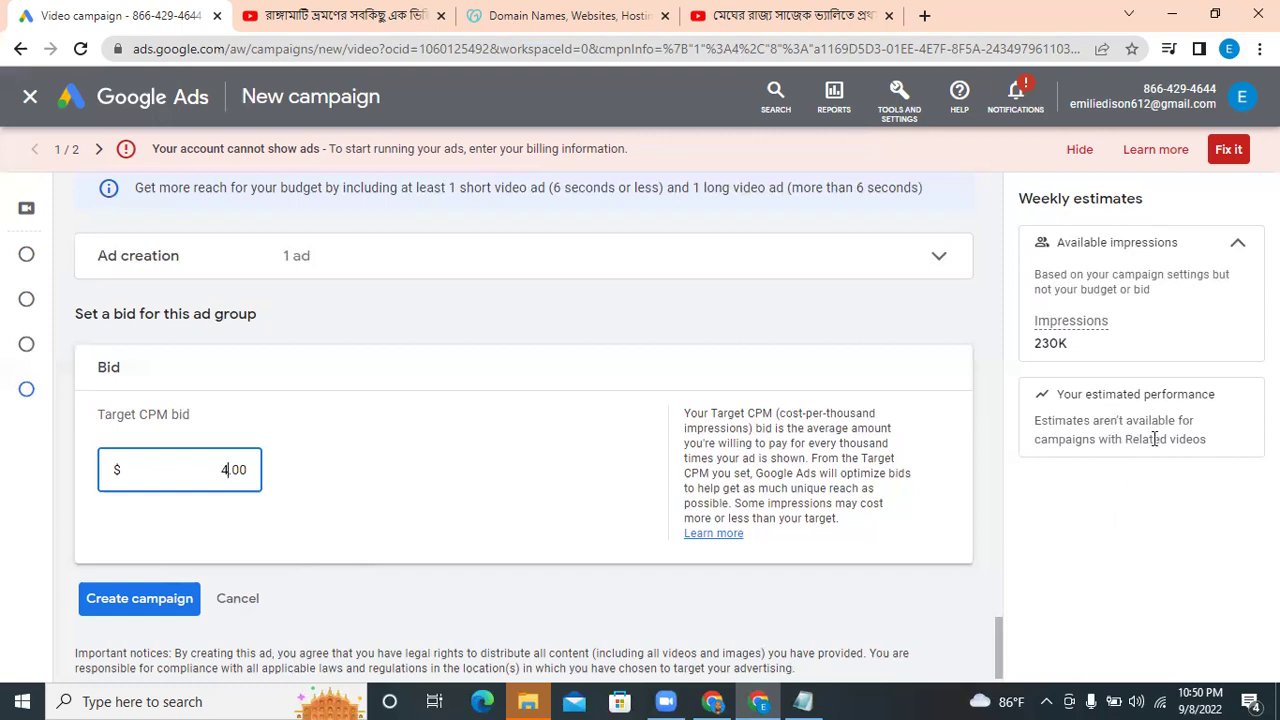
Examine the related videos note in the performance estimate and the Namecheap ad on the Sajek YouTube video.
drag(1124, 439, 1206, 437)
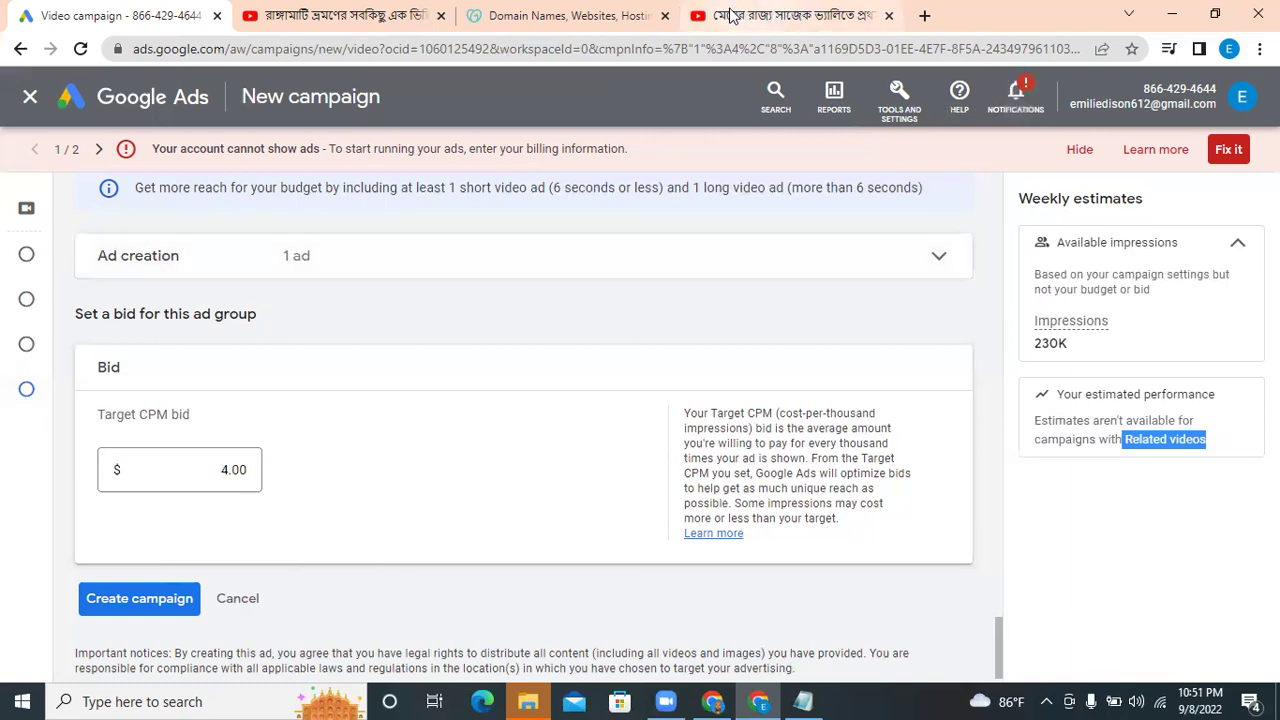
click(797, 10)
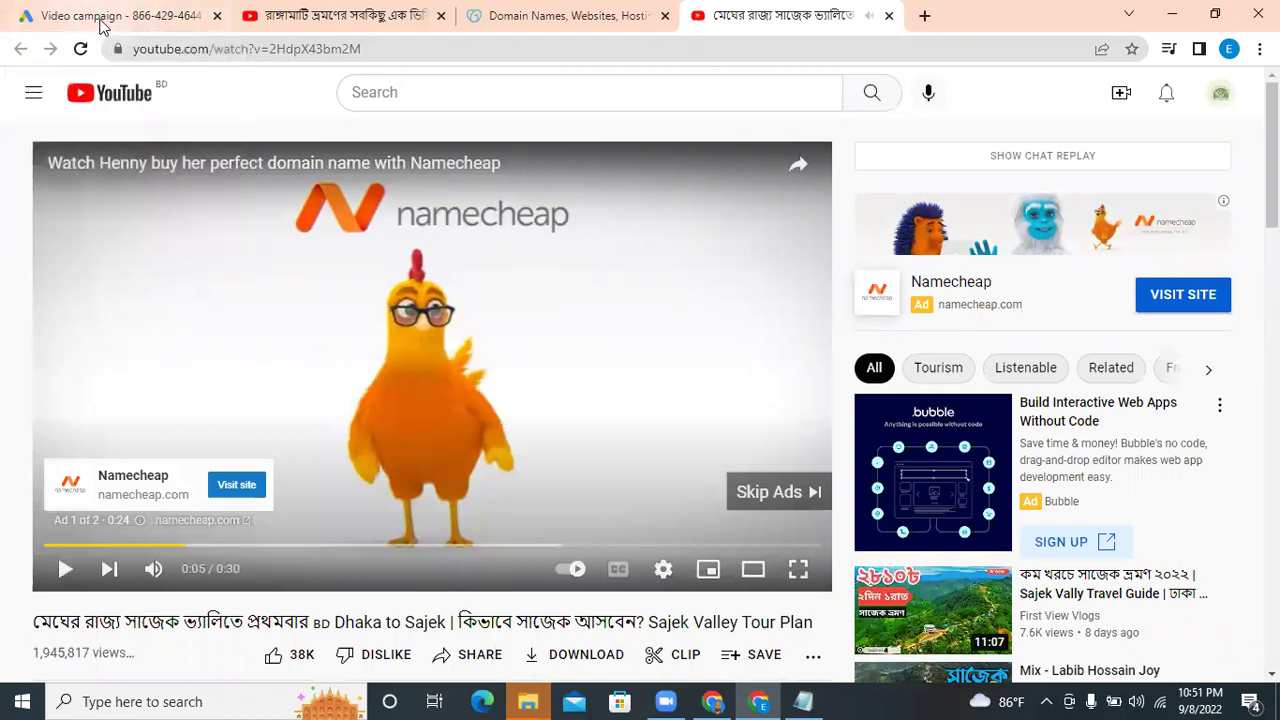
click(104, 22)
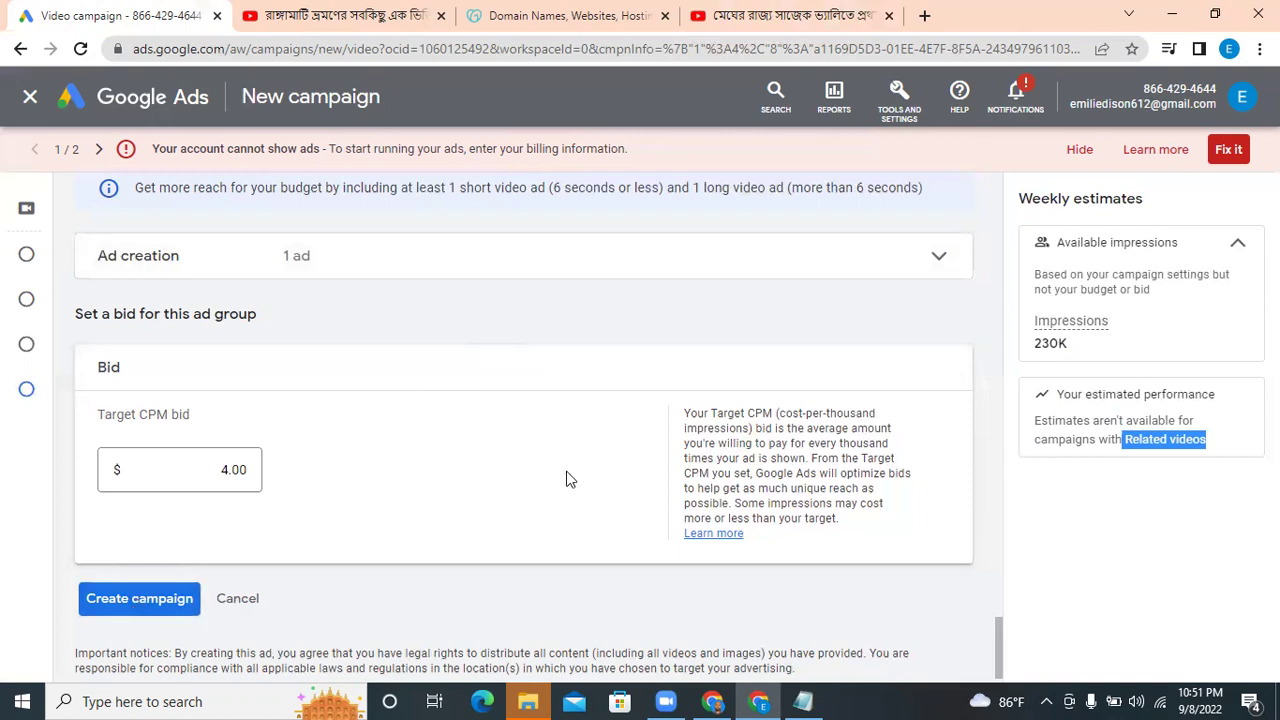
Create the video campaign with the entered settings.
click(1030, 422)
mouse_move(145, 554)
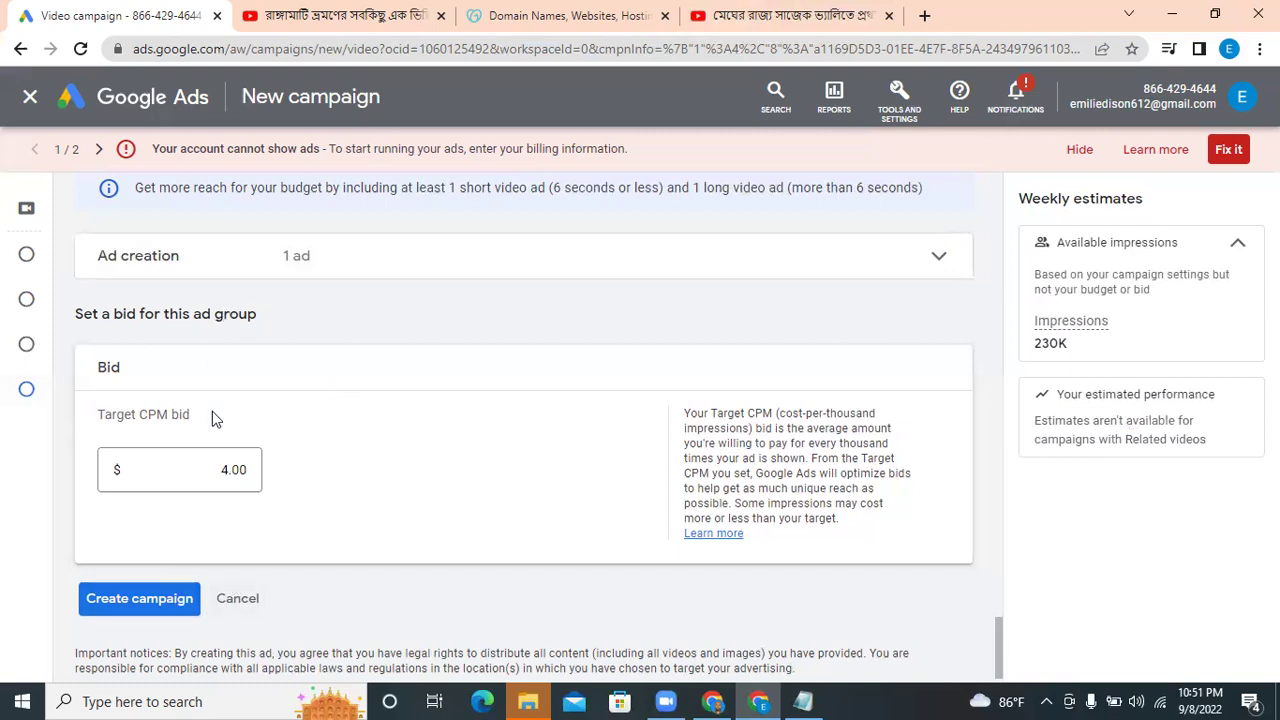
click(176, 600)
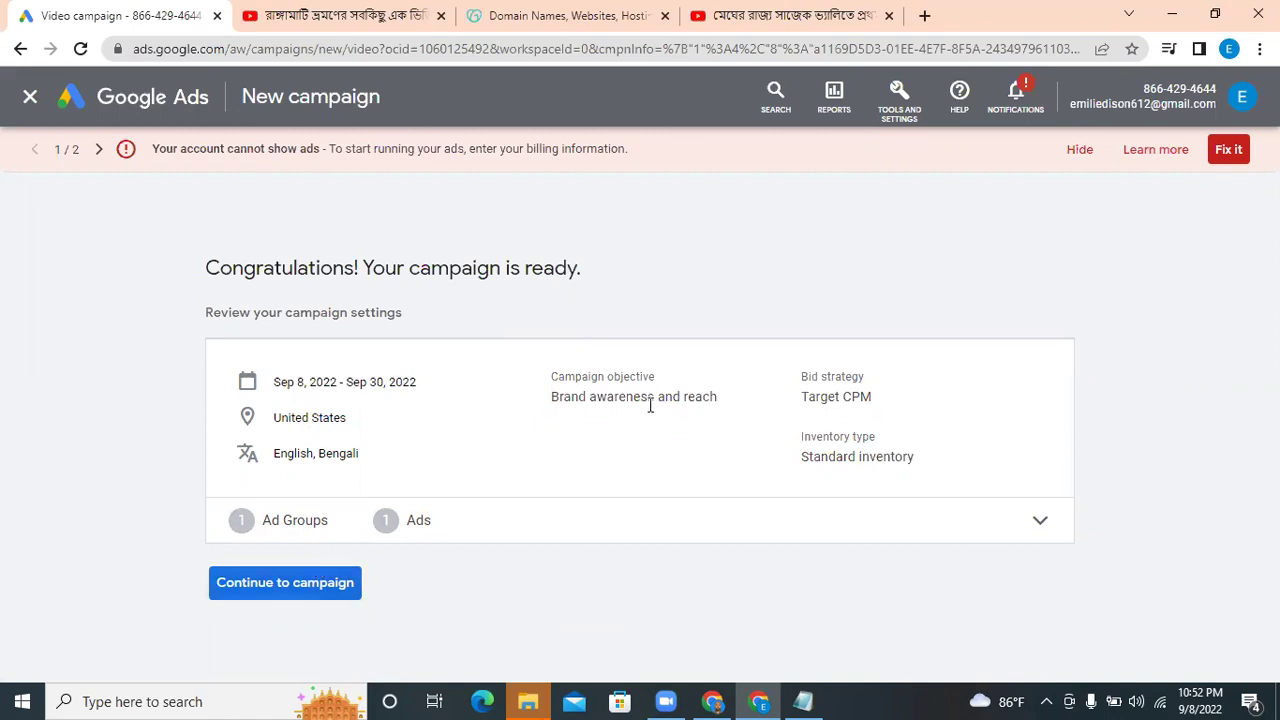
Examine the finished campaign's summary, including its ad group information, targeting, placements and video ad details.
click(294, 522)
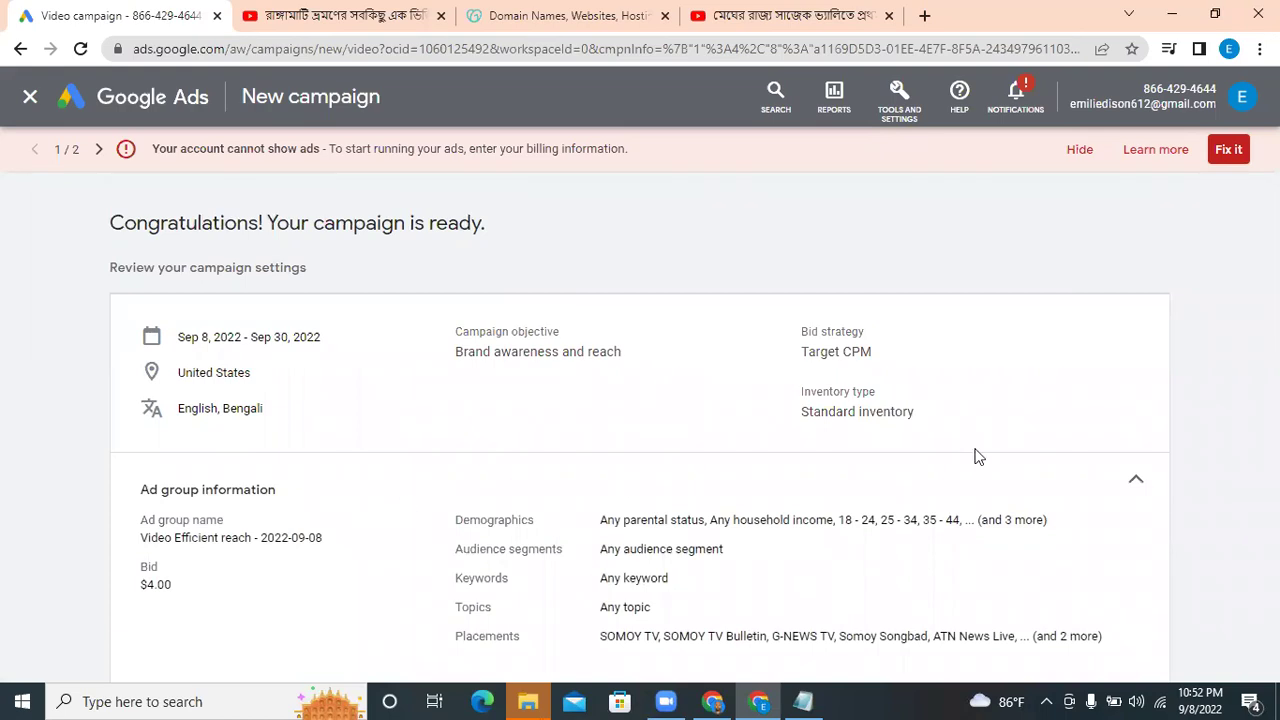
click(1135, 479)
click(1135, 480)
click(336, 530)
click(1135, 480)
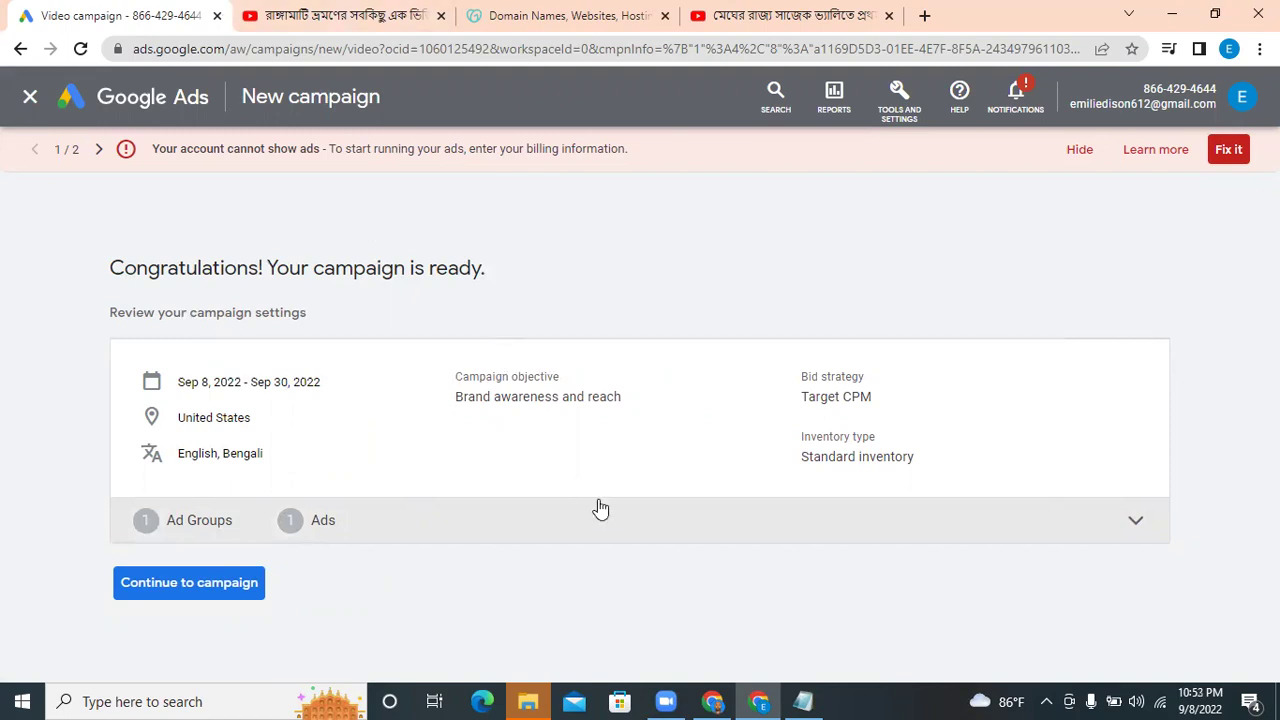
click(1137, 521)
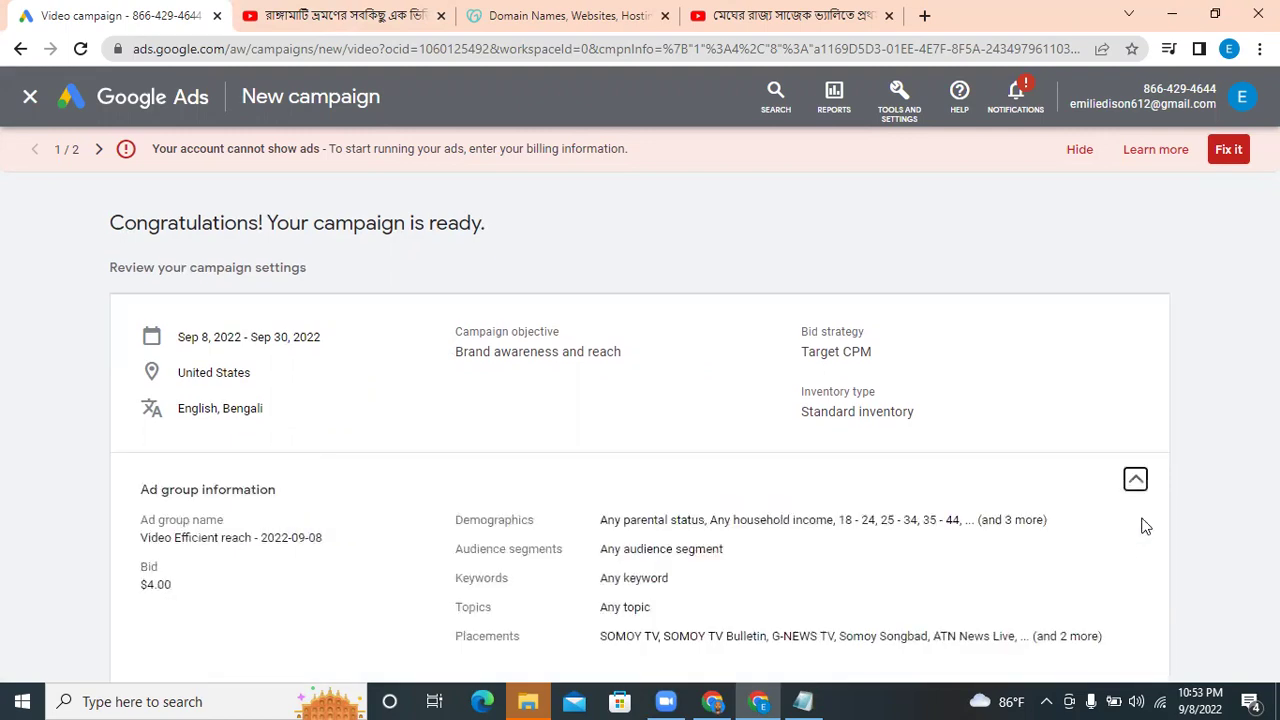
key(ctrl+minus)
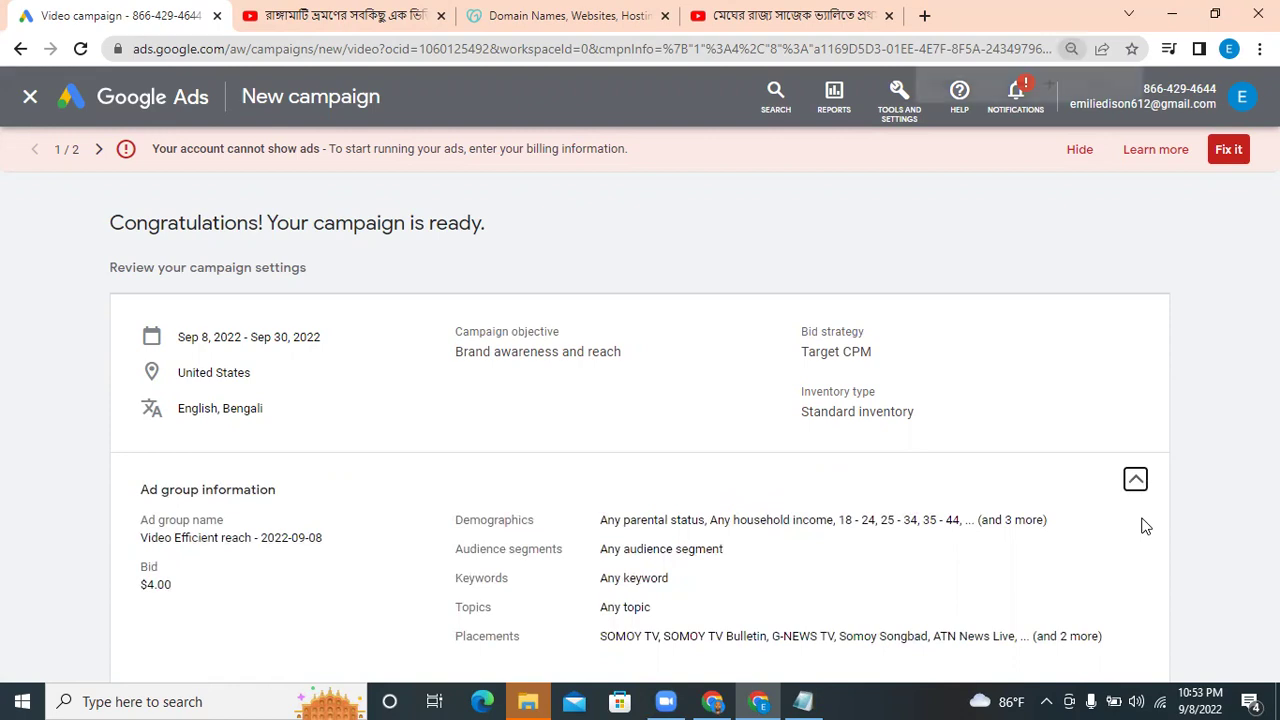
key(ctrl+minus)
key(ctrl+minus)
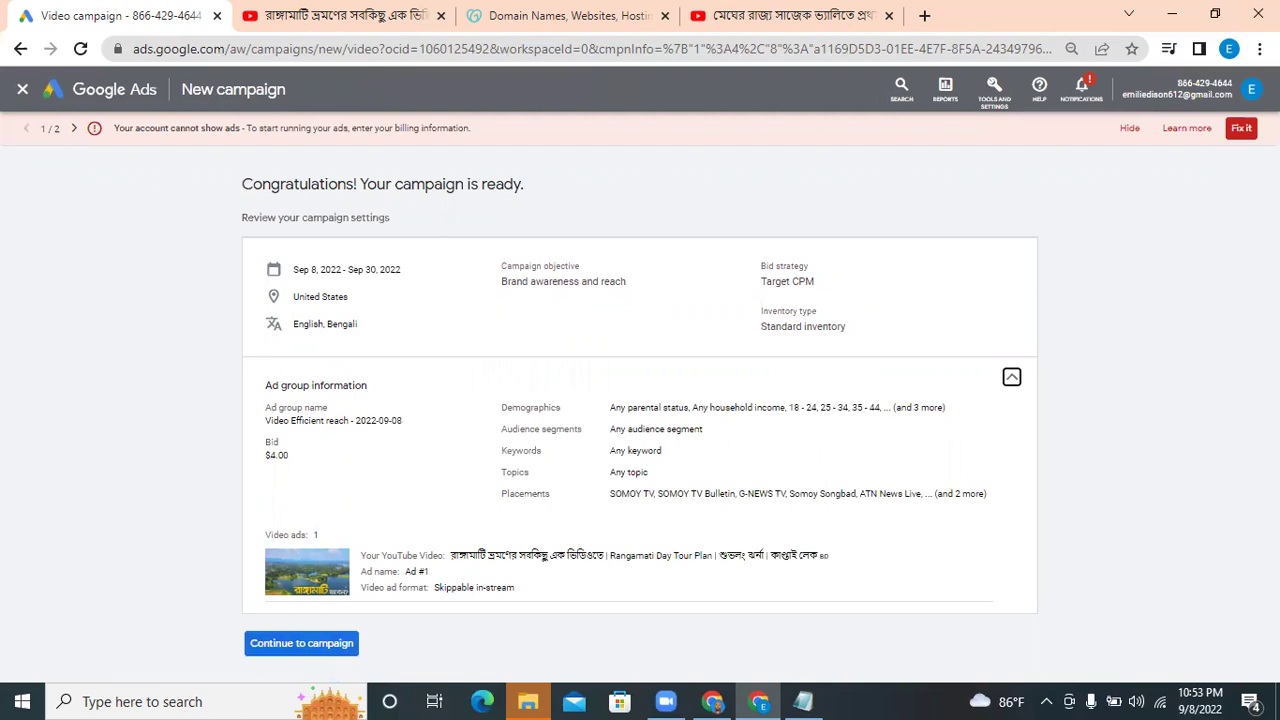
key(ctrl+plus)
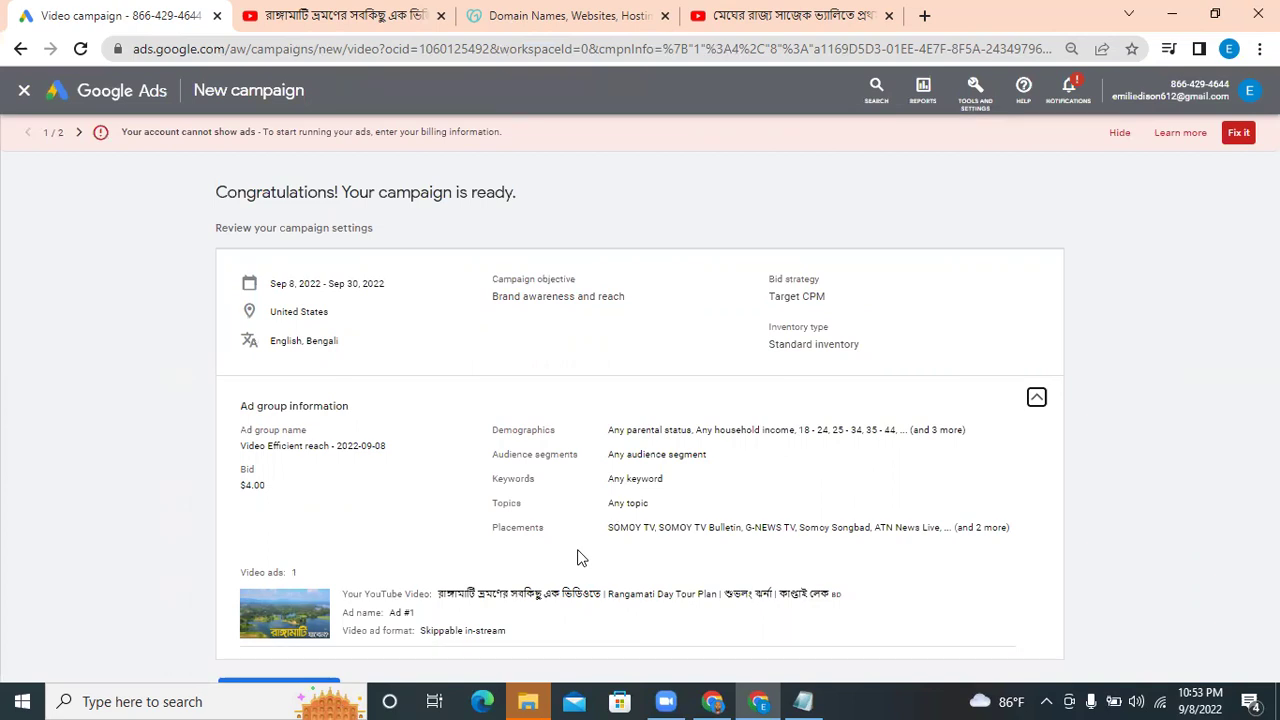
click(1015, 697)
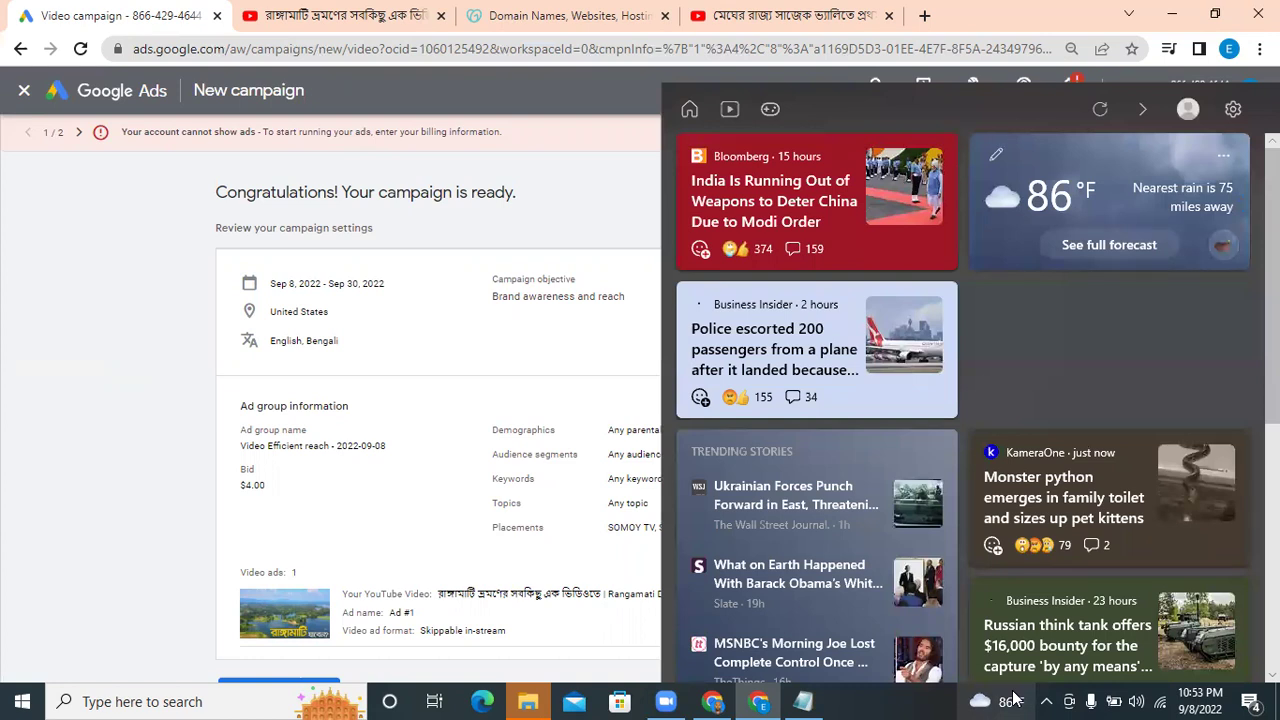
click(1015, 697)
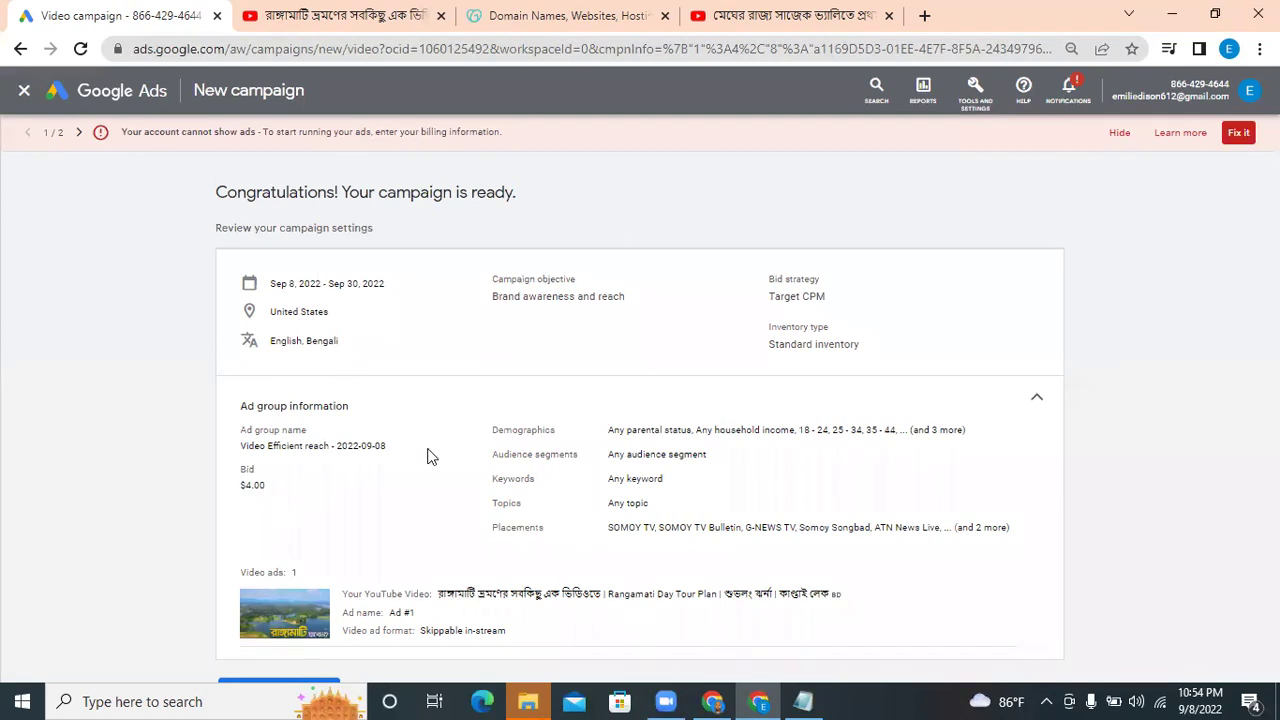
click(995, 698)
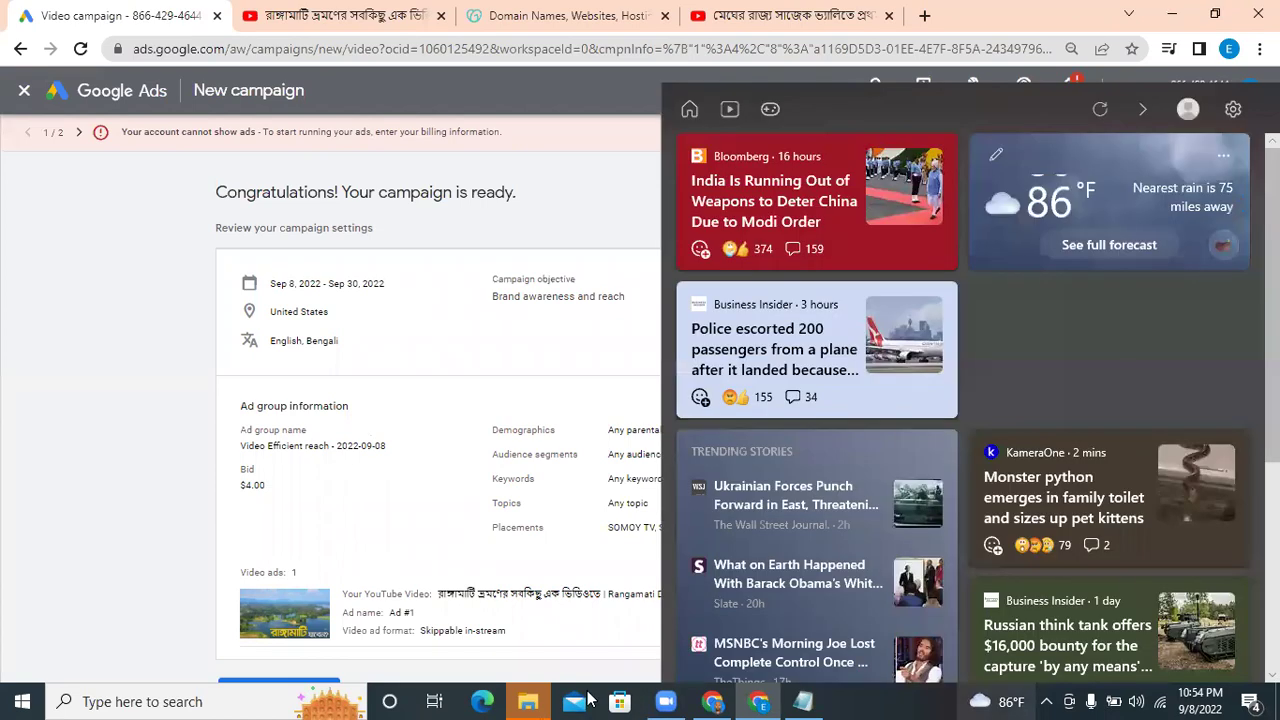
Dismiss the news feed, view the Namecheap ad on the Sajek YouTube video, and return to the campaign summary.
click(80, 588)
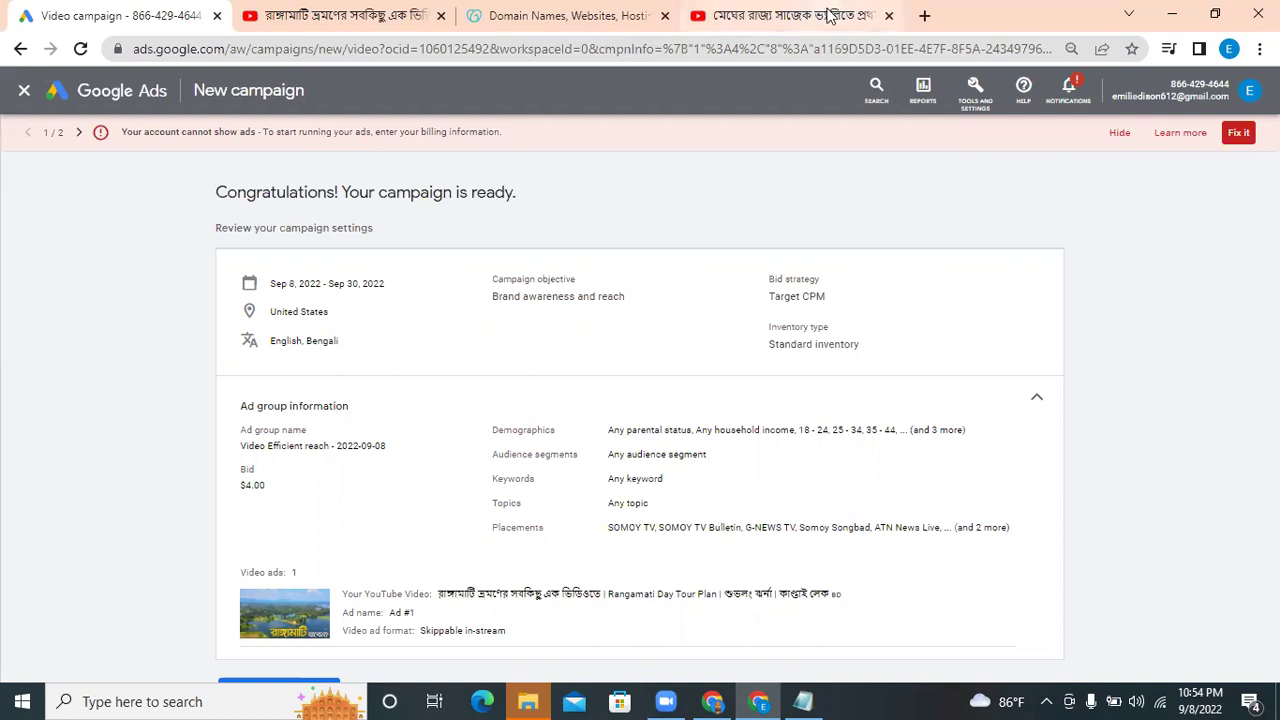
click(786, 18)
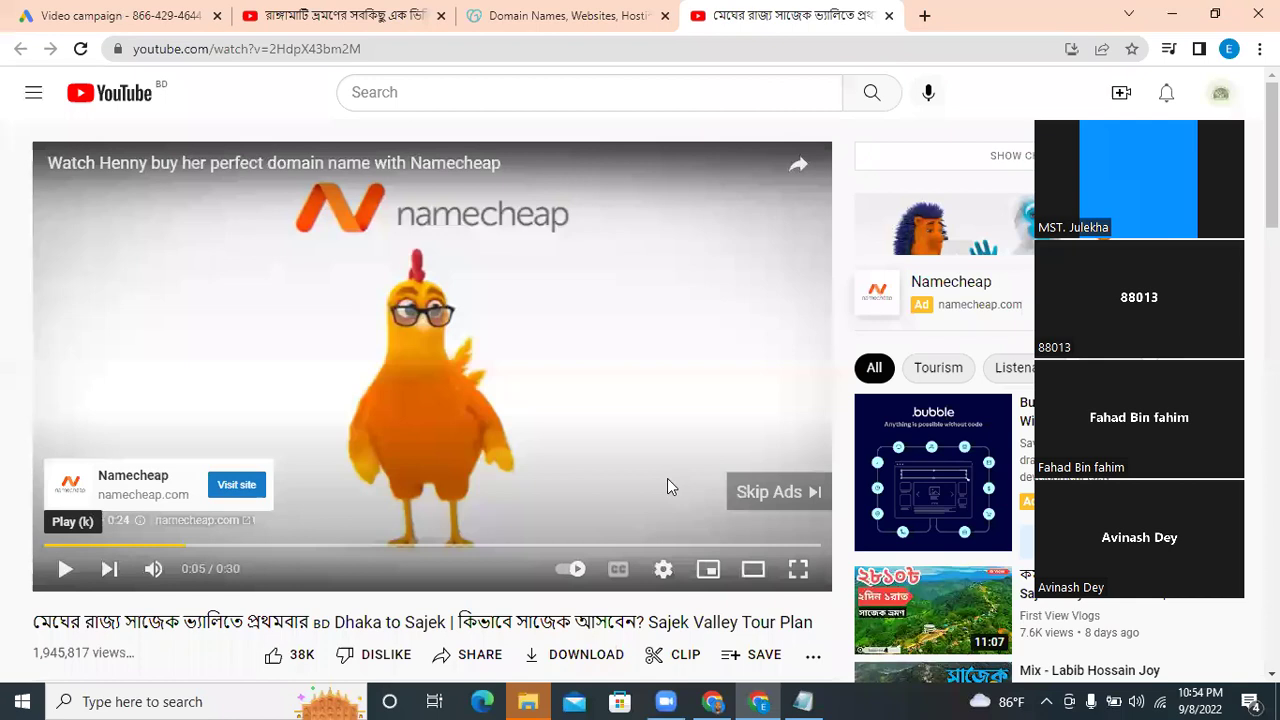
key(ctrl+1)
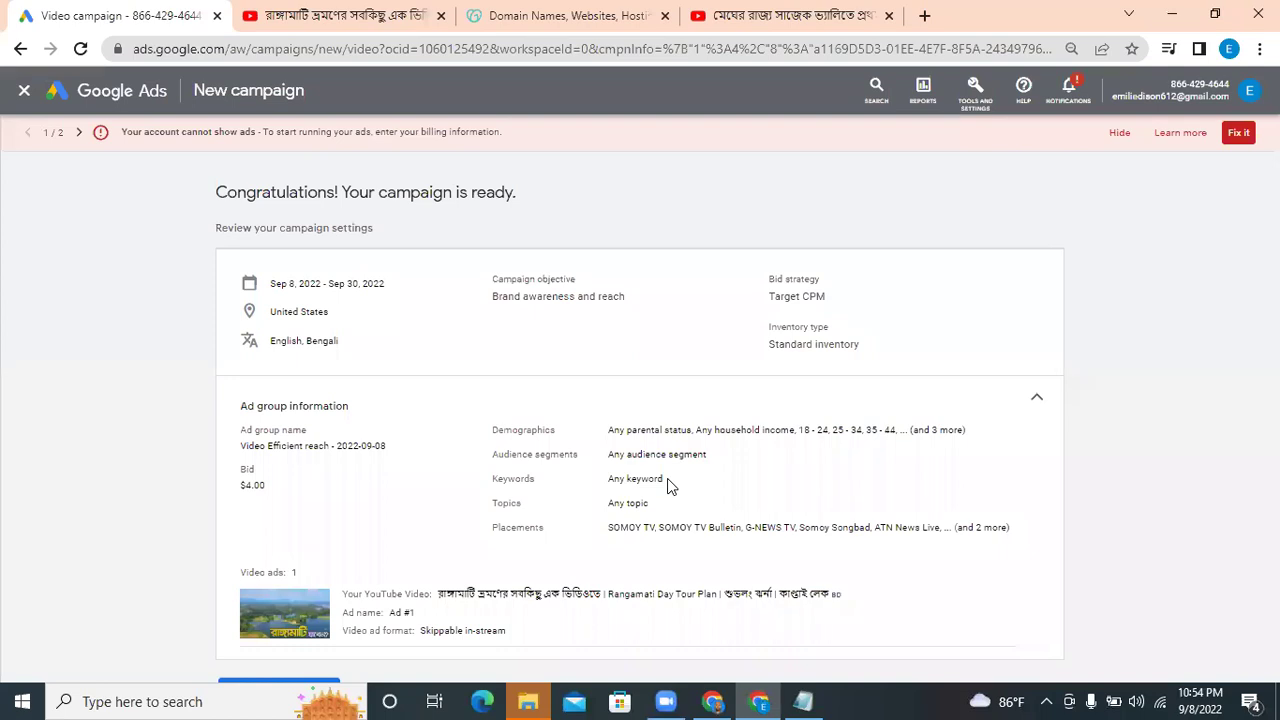
In the open Notepad document, copy the "5. Youtube Video ads Campaign." section from its heading through "Youtube video link".
click(805, 701)
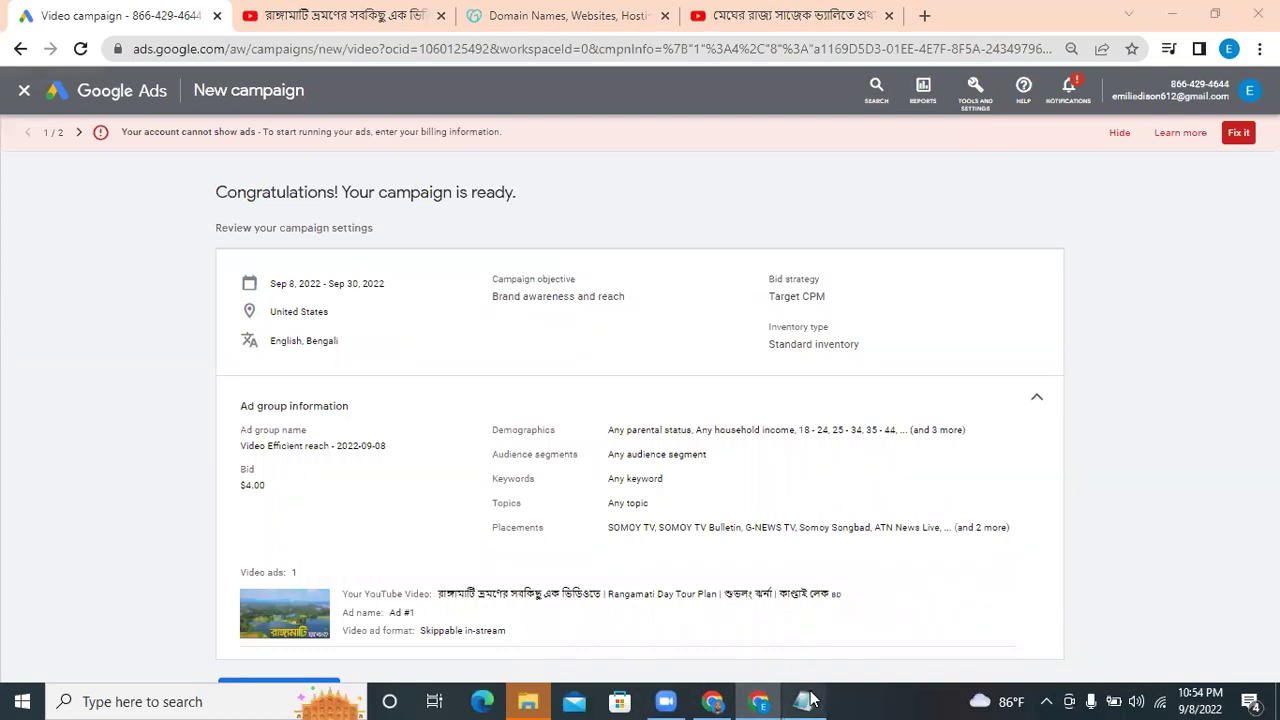
click(506, 531)
key(shift+Up)
drag(380, 448, 162, 366)
key(ctrl+c)
click(260, 397)
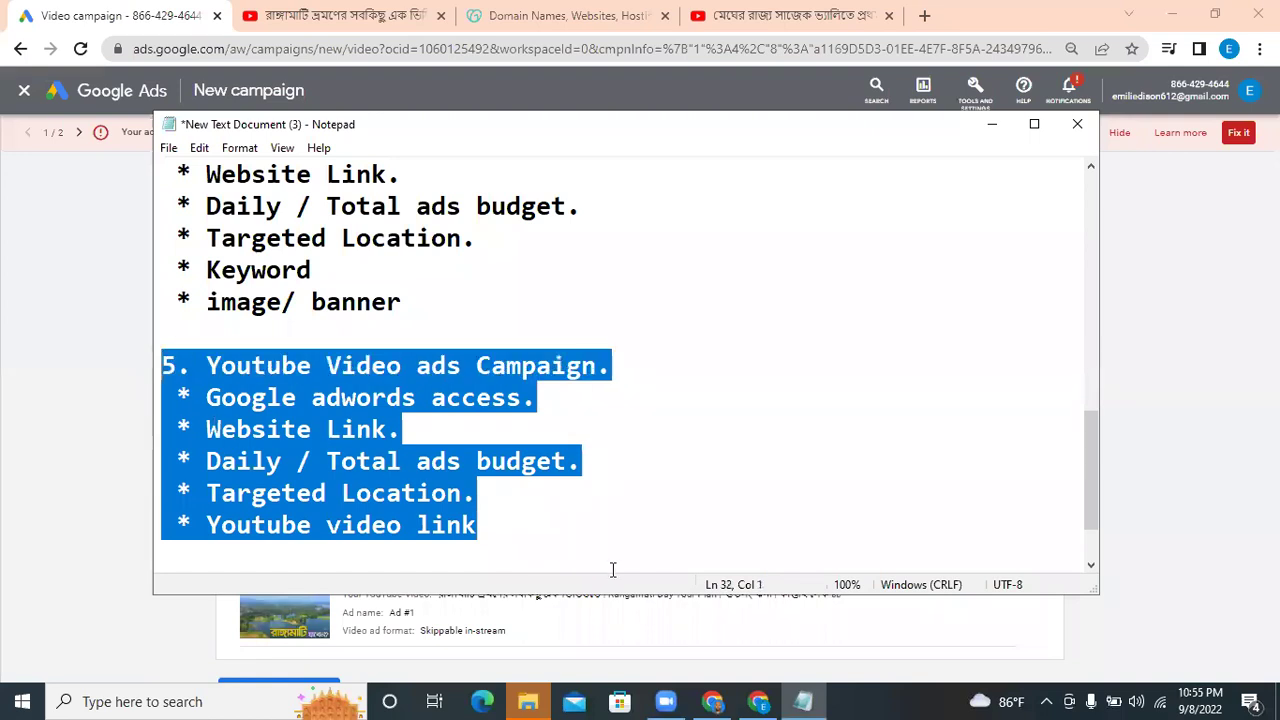
Send the copied checklist to the "6th DM Batch - Vision It" group chat on Facebook and return to the Google Ads campaign summary.
click(731, 682)
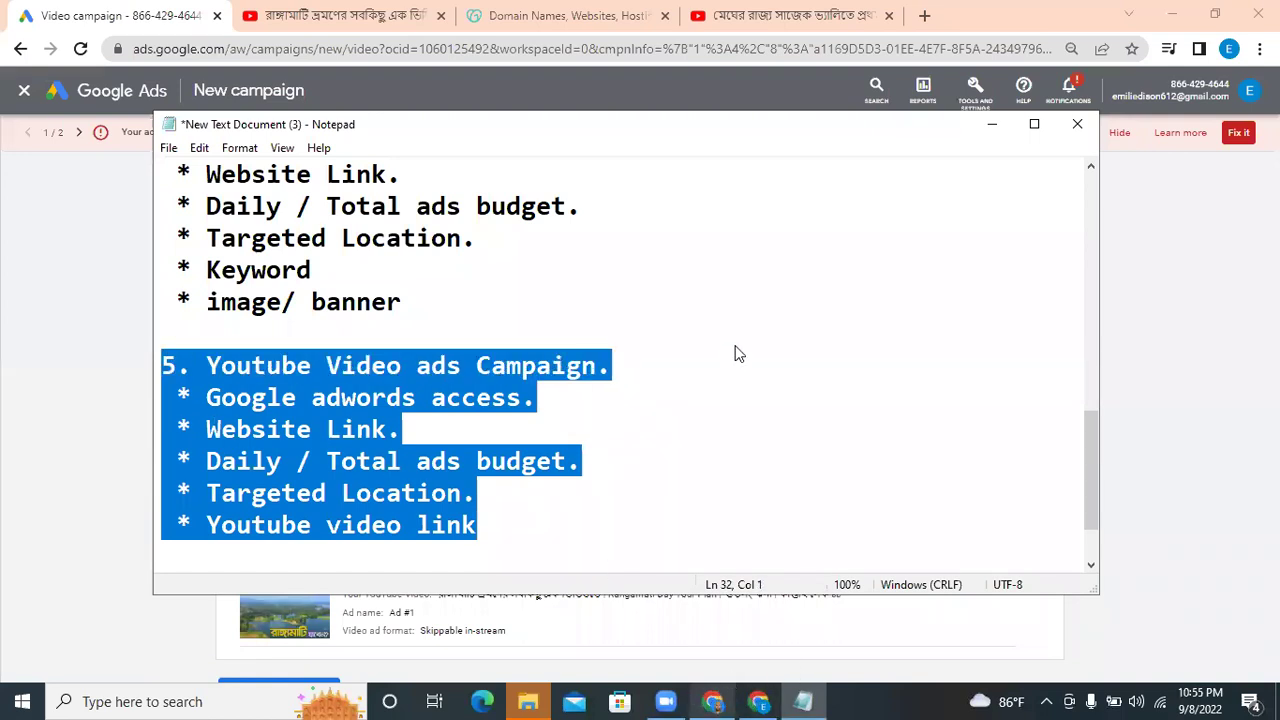
click(811, 567)
key(ctrl+v)
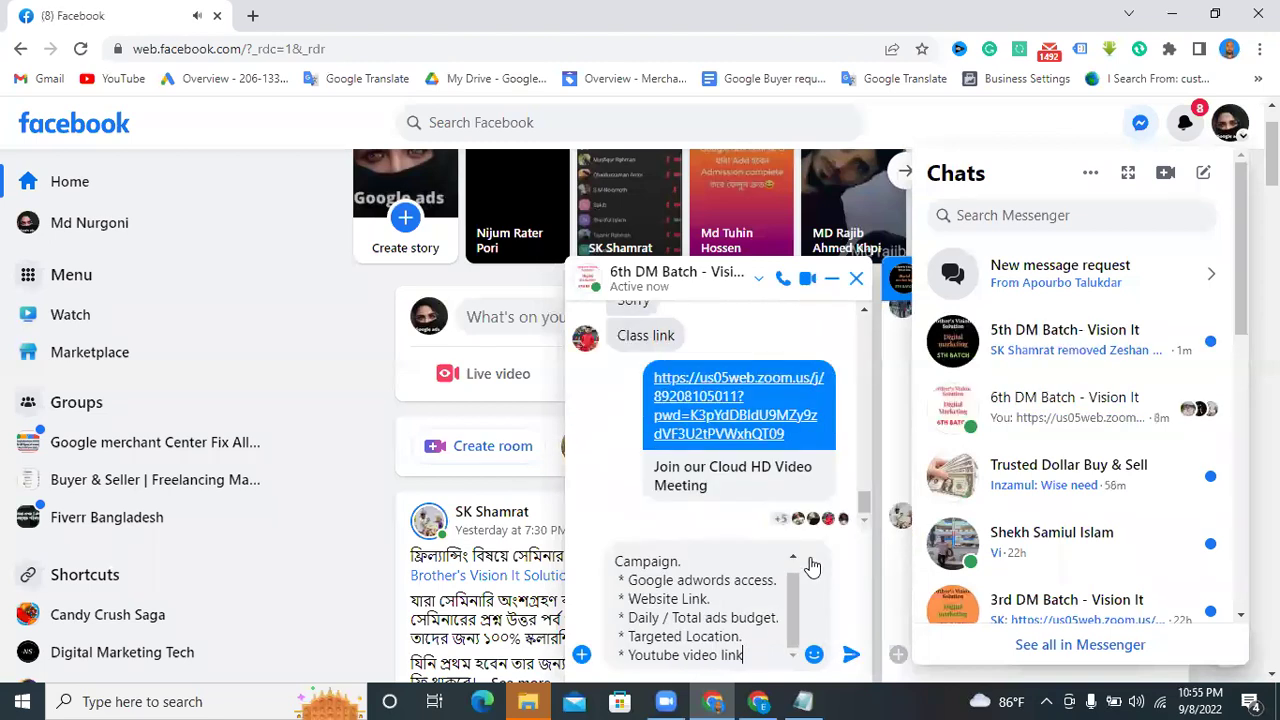
key(Return)
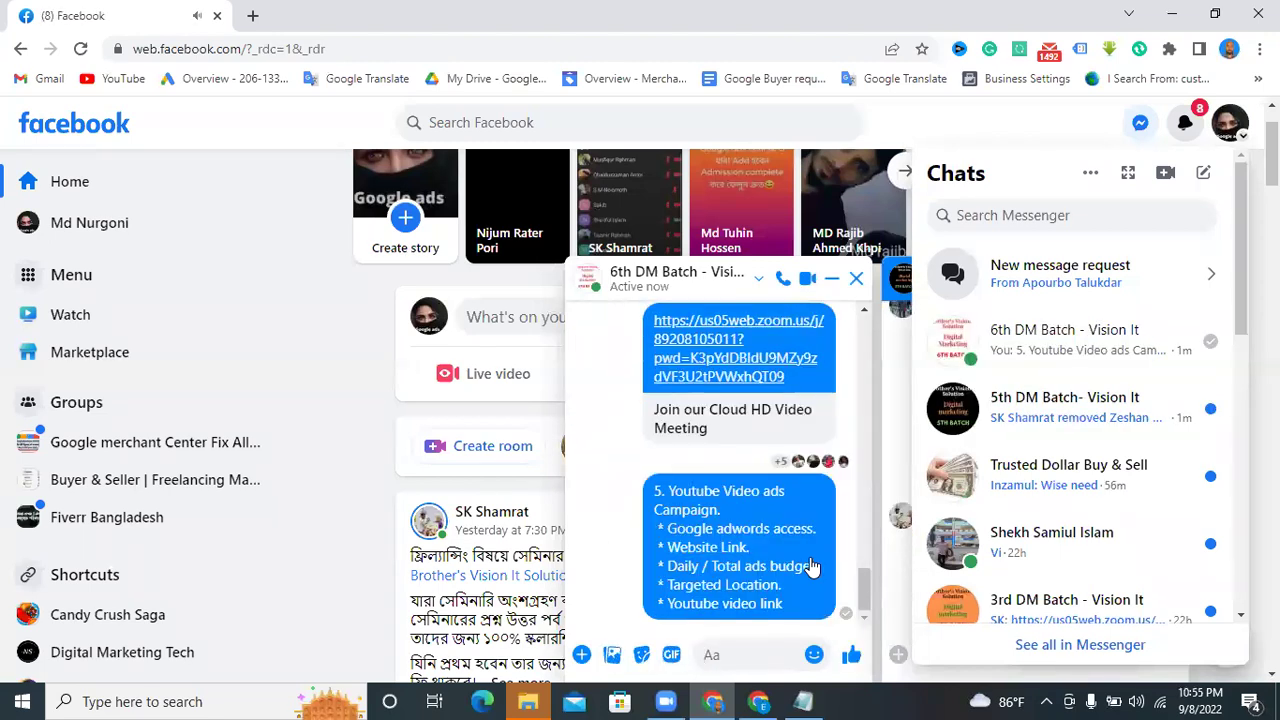
click(759, 700)
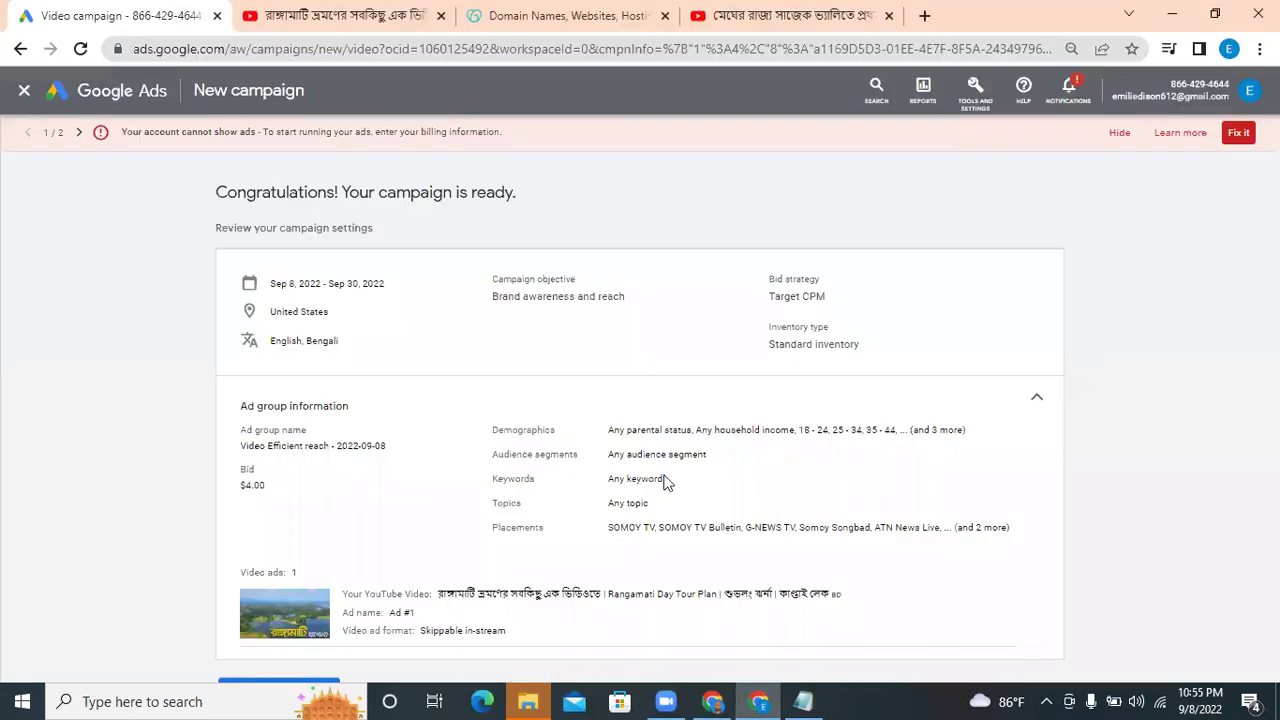